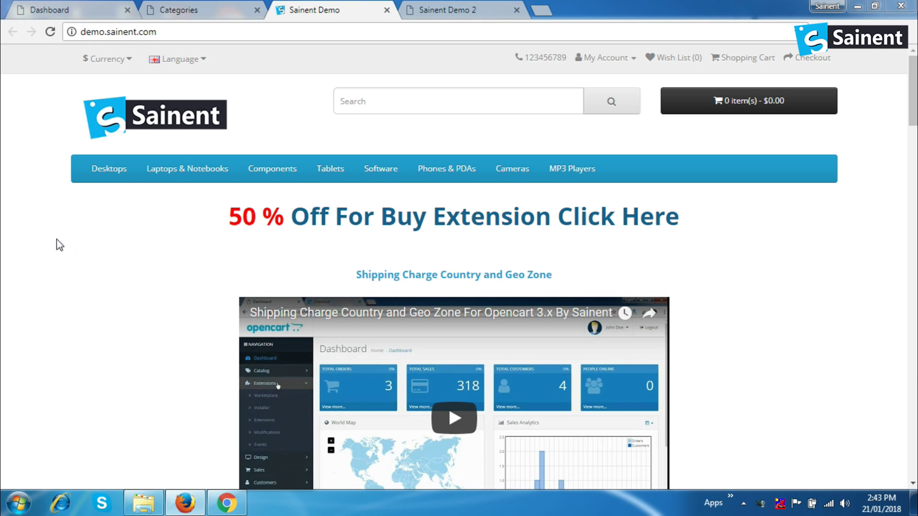
Step: View the storefront PC category page and note its plain query-string URL
mouse_move(92, 170)
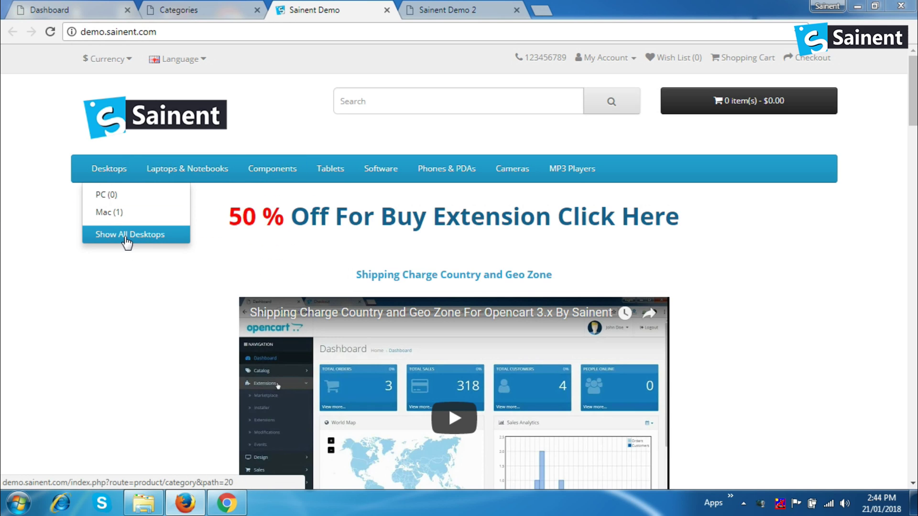
mouse_move(260, 167)
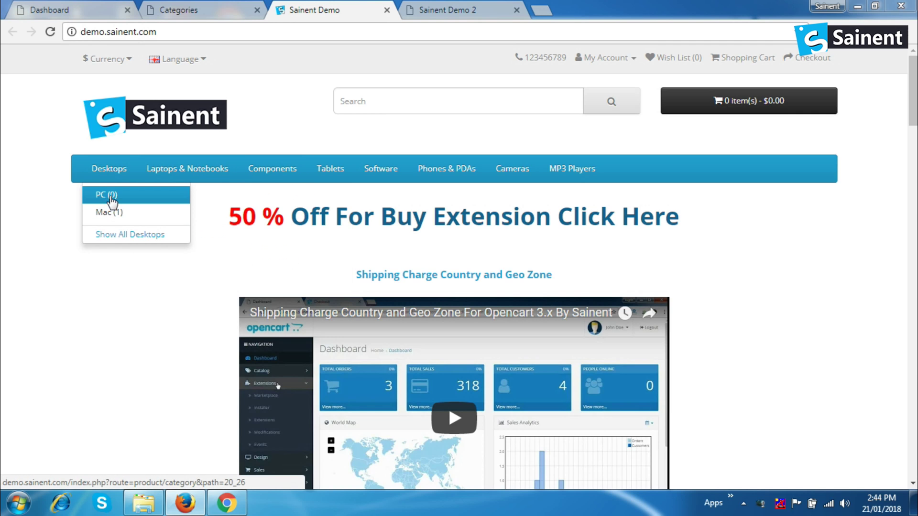
click(110, 196)
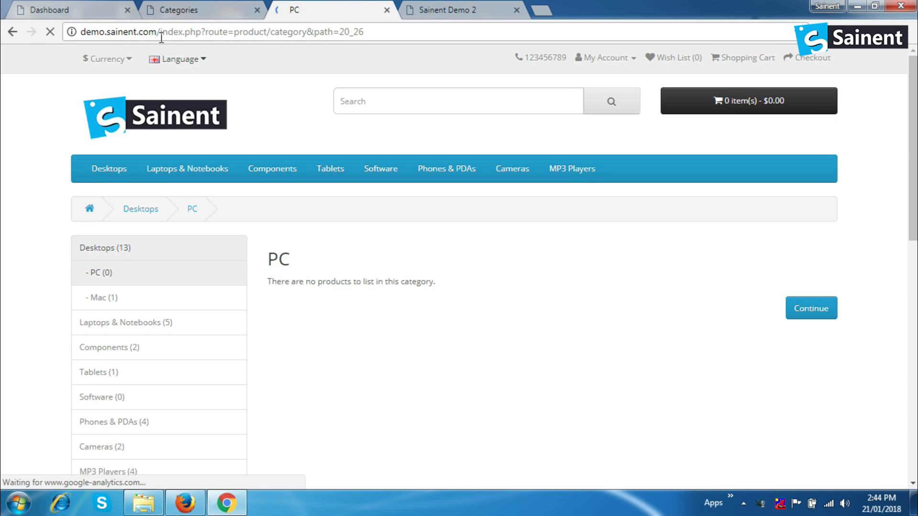
drag(161, 38, 399, 35)
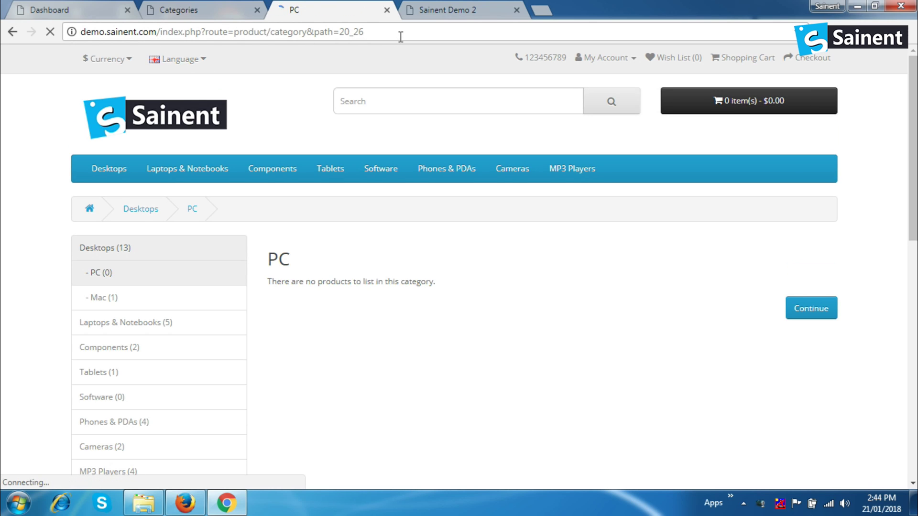
click(163, 123)
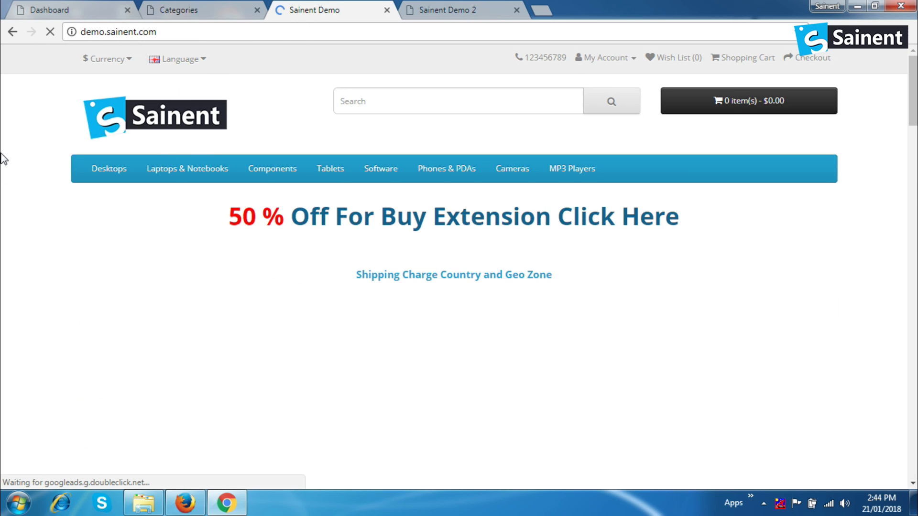
Step: From the admin dashboard, bring up the Advance SEO URL extension page and scroll its category list
click(63, 9)
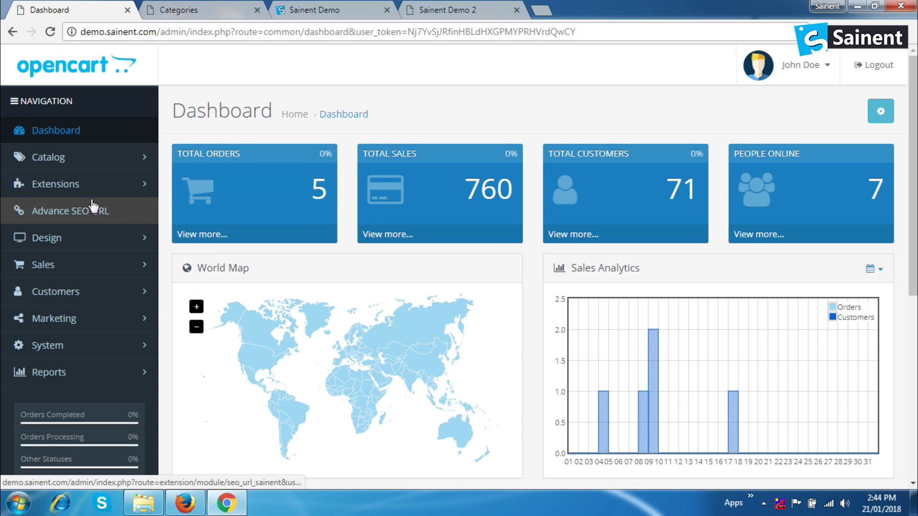
click(82, 214)
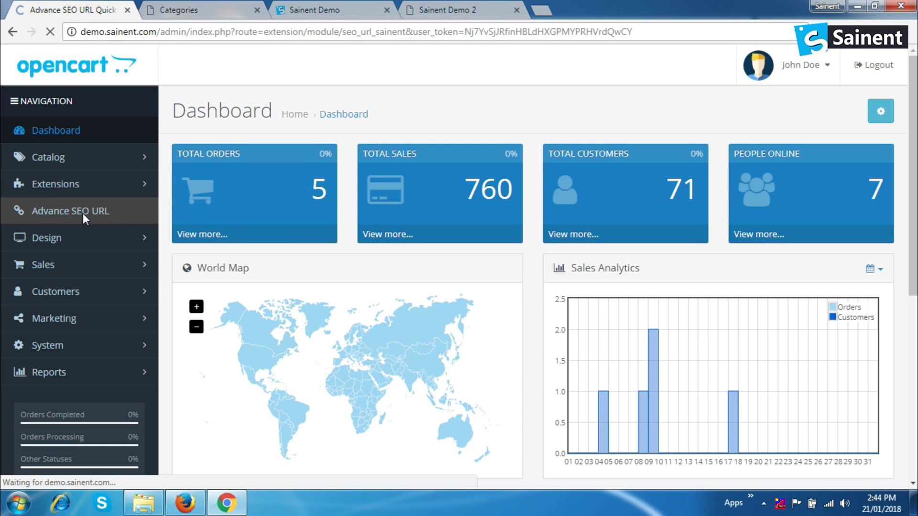
scroll(330, 260, down, 1)
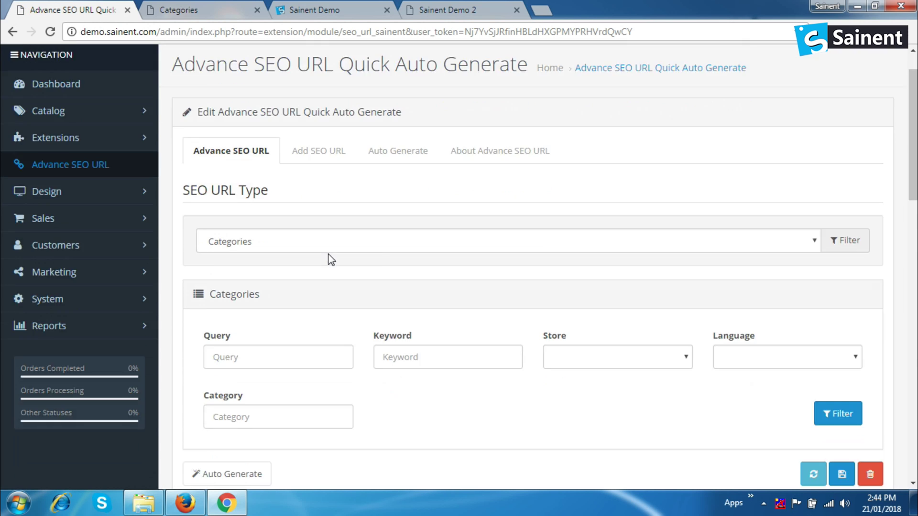
scroll(335, 249, down, 5)
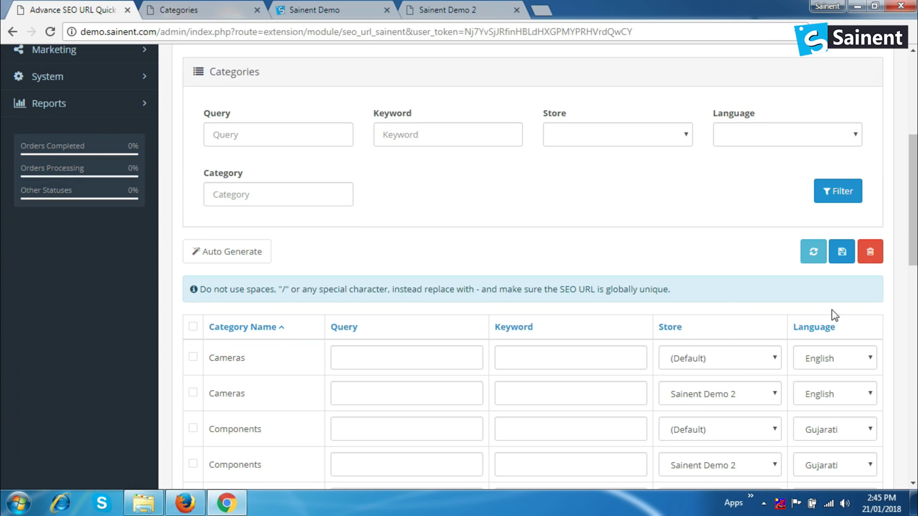
scroll(722, 313, down, 1)
scroll(487, 319, up, 7)
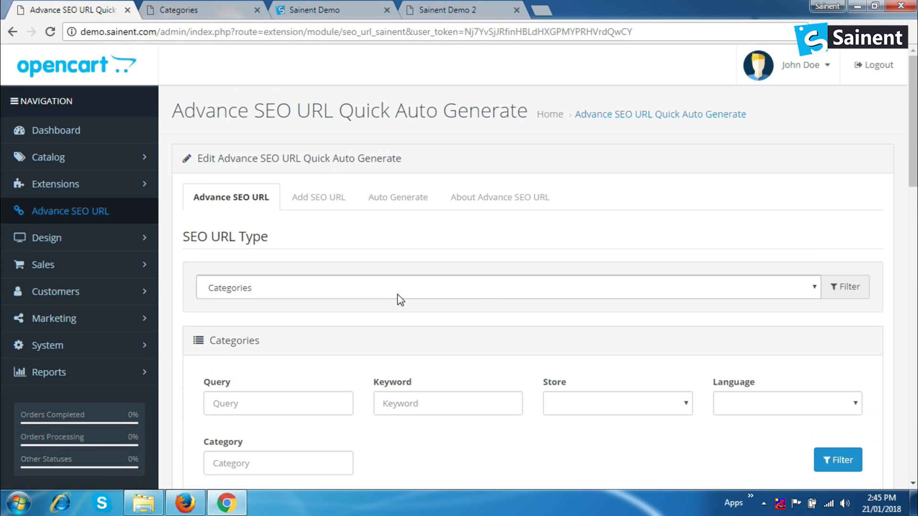
Step: Edit the Cameras category and rename it to 'Cameras Product'
click(192, 11)
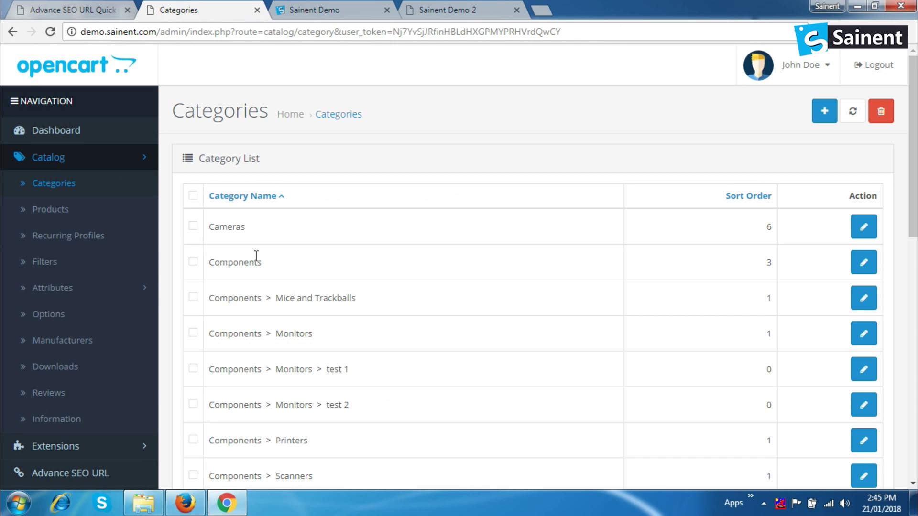
click(233, 229)
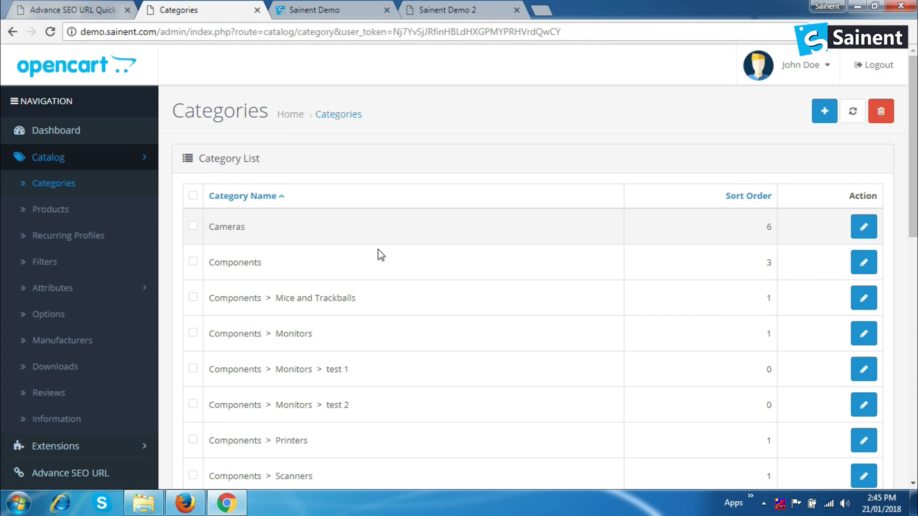
click(865, 226)
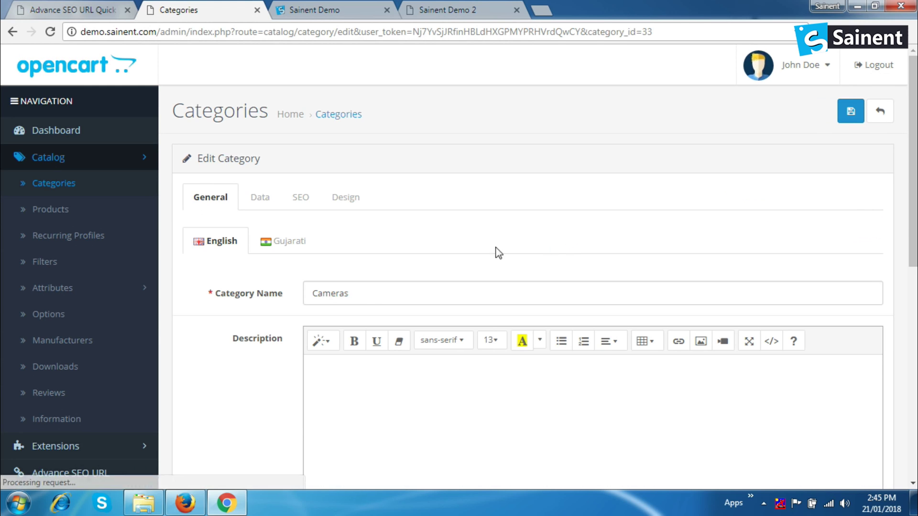
click(375, 296)
text(Product)
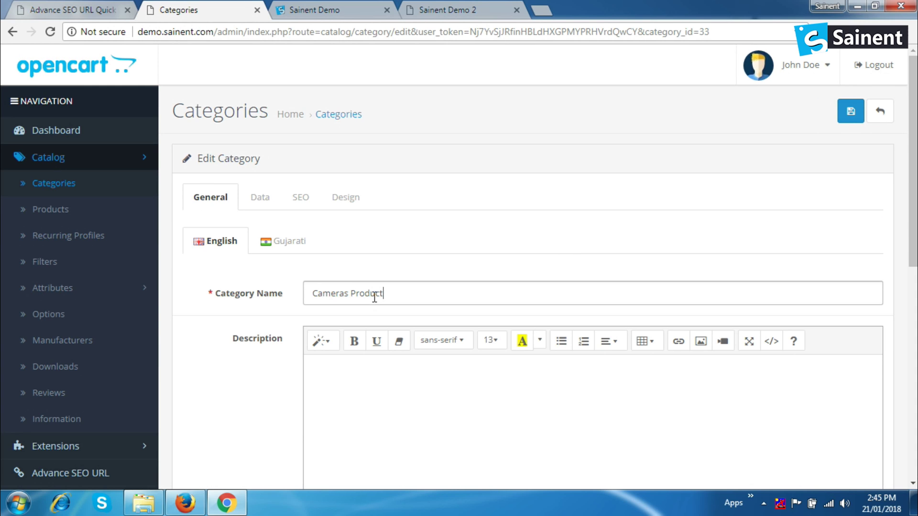
Step: Confirm the SEO keyword reads cameras-product for the default store, then return to General details
click(292, 200)
click(545, 306)
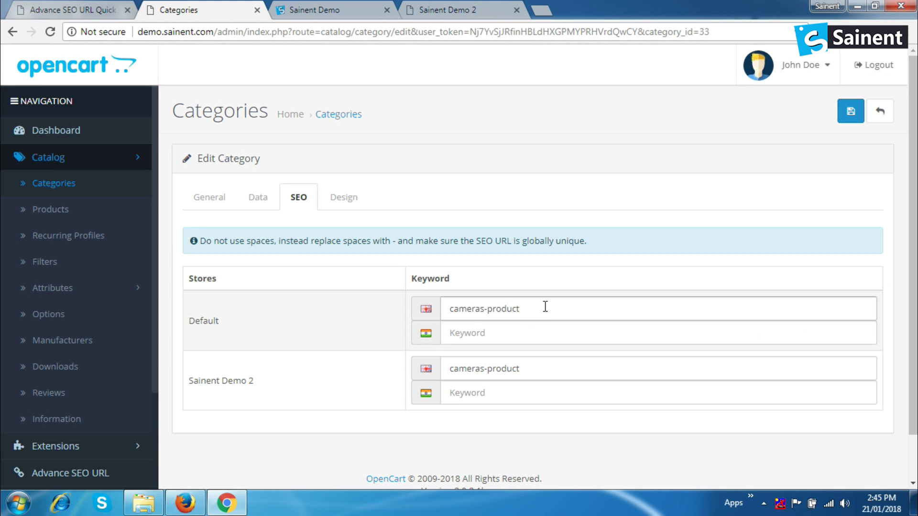
drag(548, 306, 530, 311)
click(460, 337)
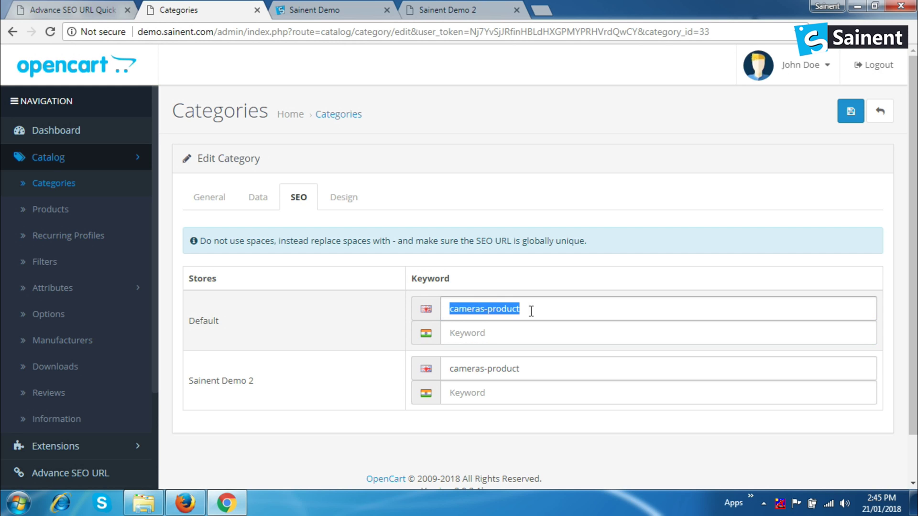
click(199, 197)
click(323, 297)
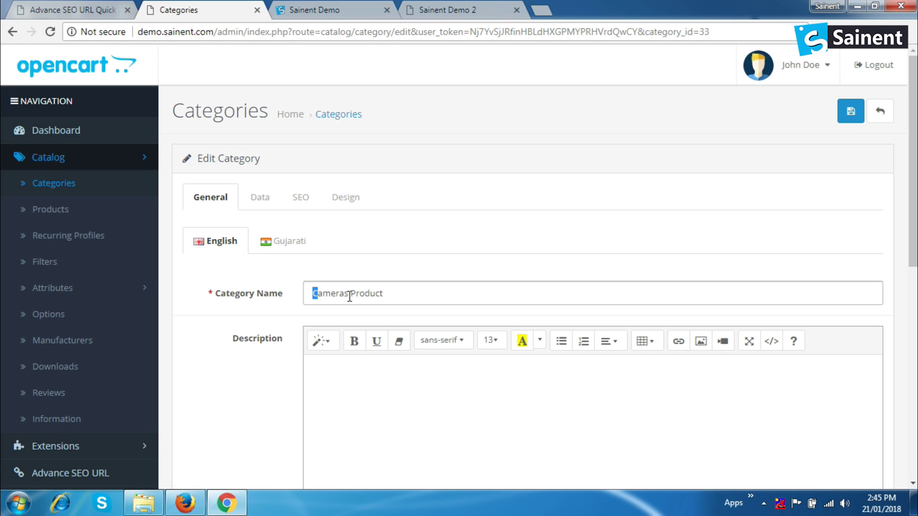
Step: Review the Cameras Product Gujarati name and the Gujarati SEO keywords for both stores
drag(349, 296, 425, 295)
click(287, 240)
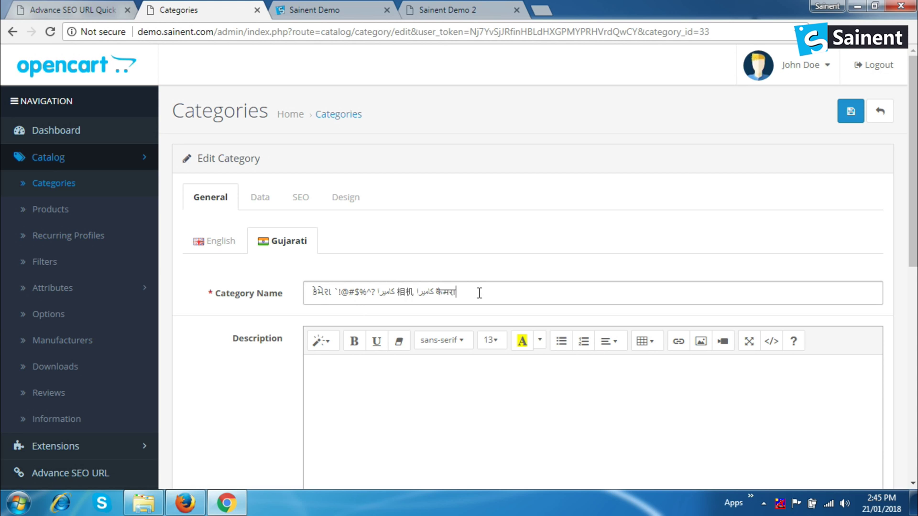
click(302, 203)
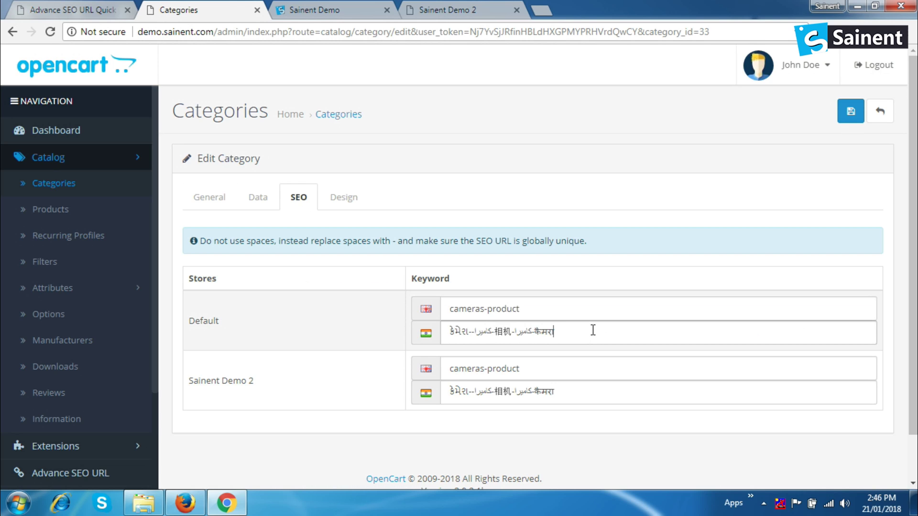
drag(593, 330, 449, 332)
drag(555, 392, 452, 383)
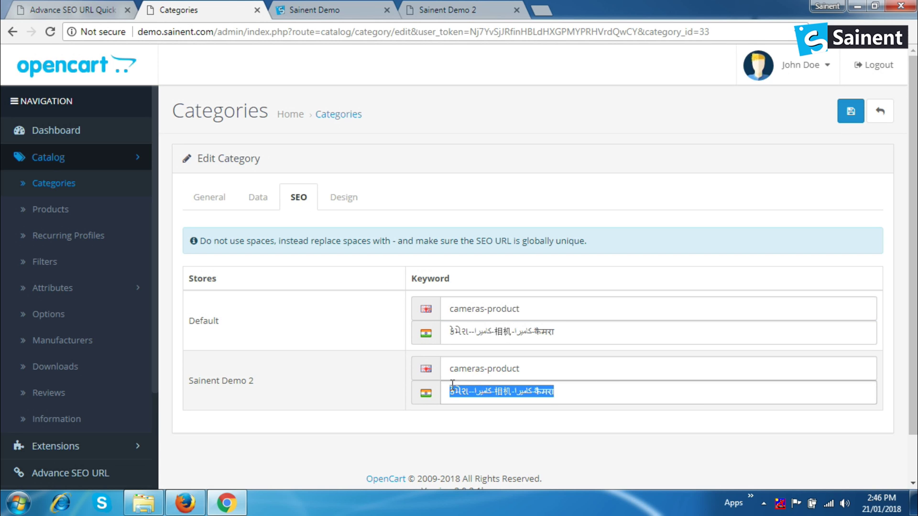
click(483, 389)
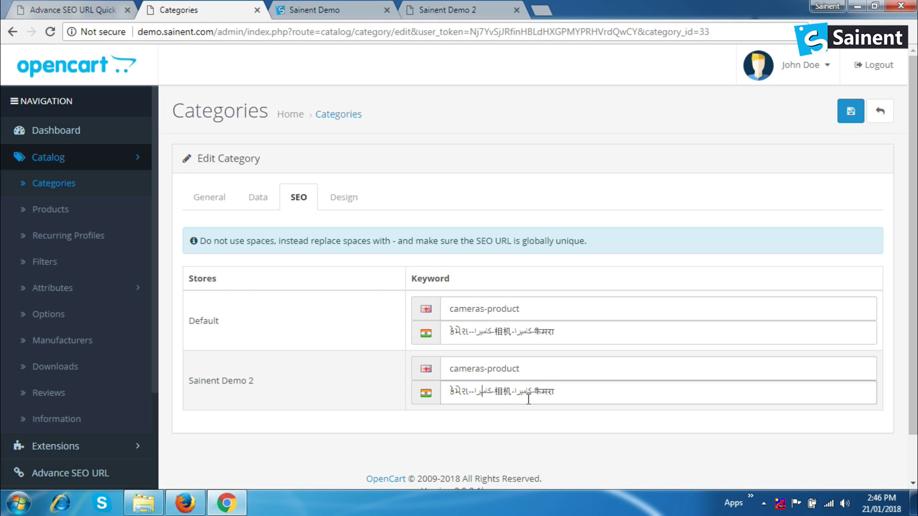
triple_click(573, 393)
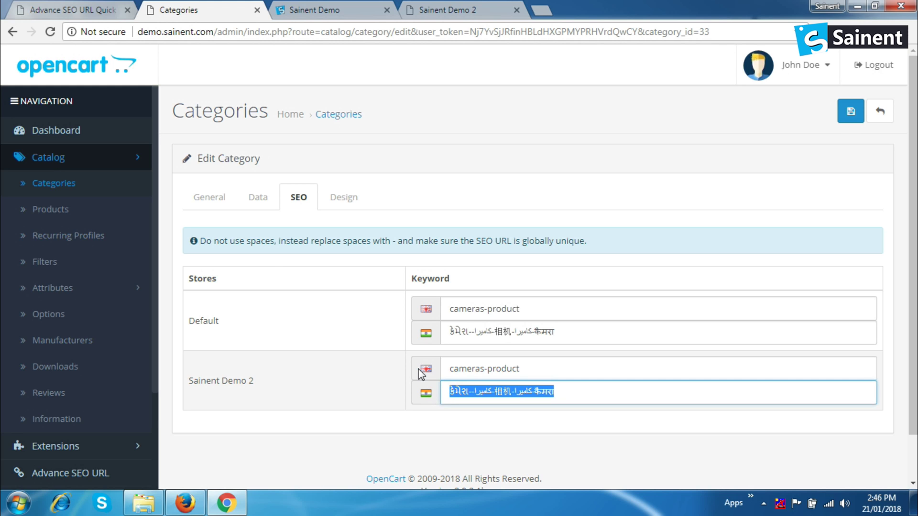
Step: Return to the English category details, then go back to the Advance SEO URL page
click(218, 203)
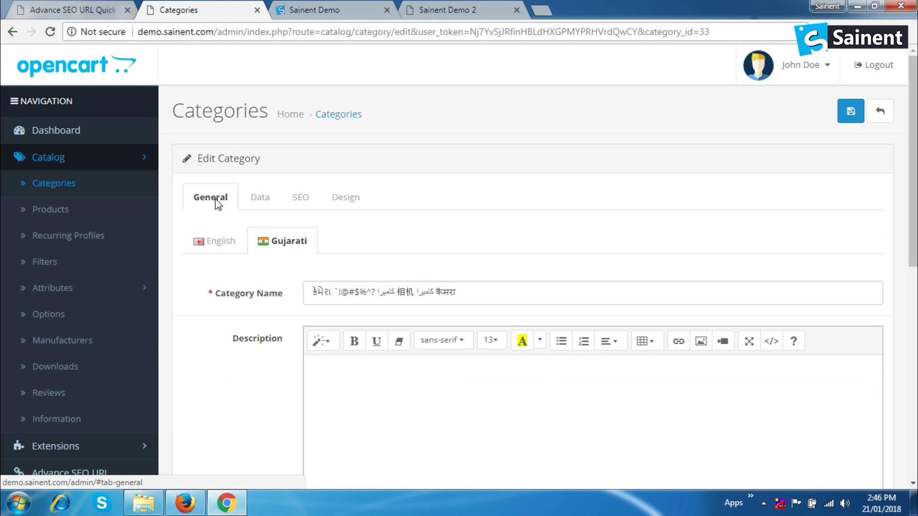
click(237, 246)
click(102, 159)
click(70, 5)
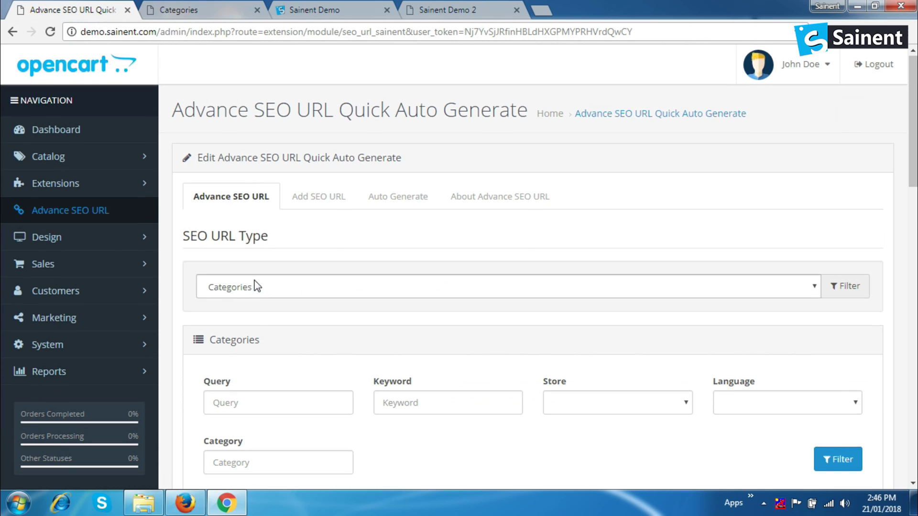
Step: Scroll the SEO URL category table and highlight the four Components rows
scroll(306, 287, down, 5)
scroll(289, 290, down, 4)
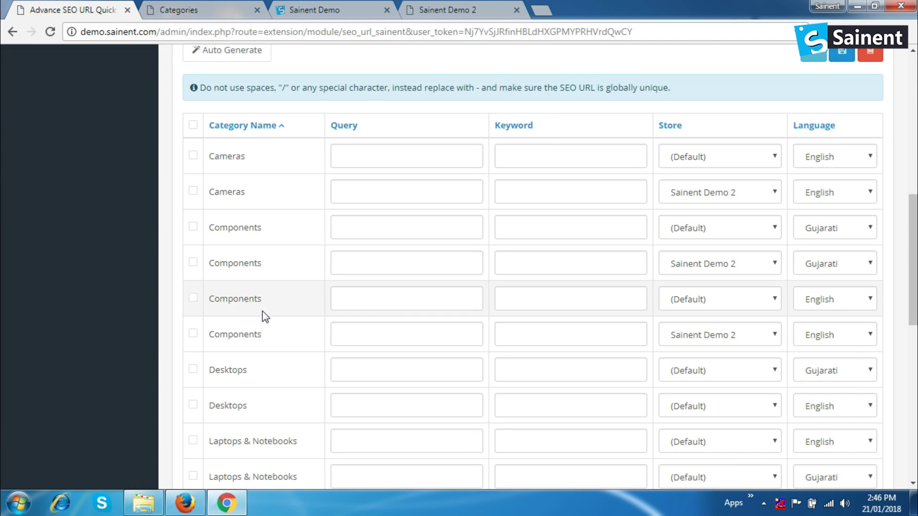
drag(237, 230, 266, 272)
click(214, 223)
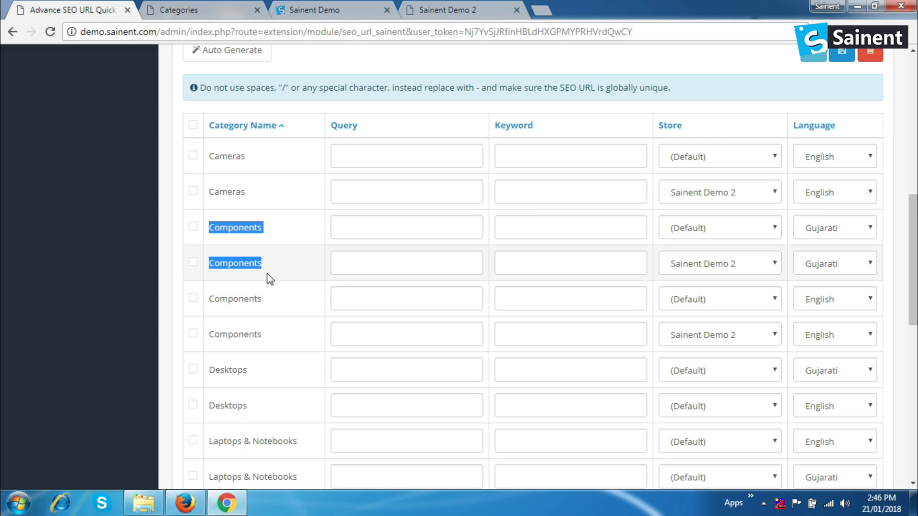
click(221, 308)
drag(265, 331, 207, 229)
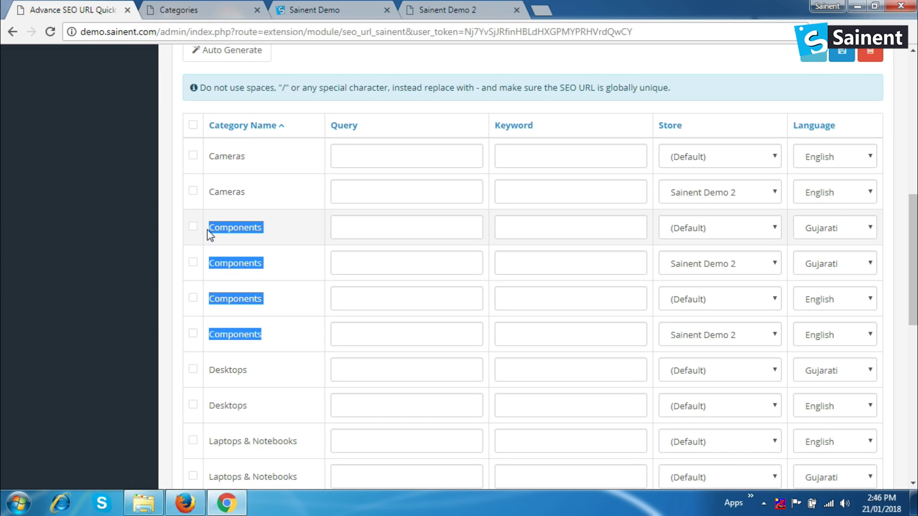
click(322, 252)
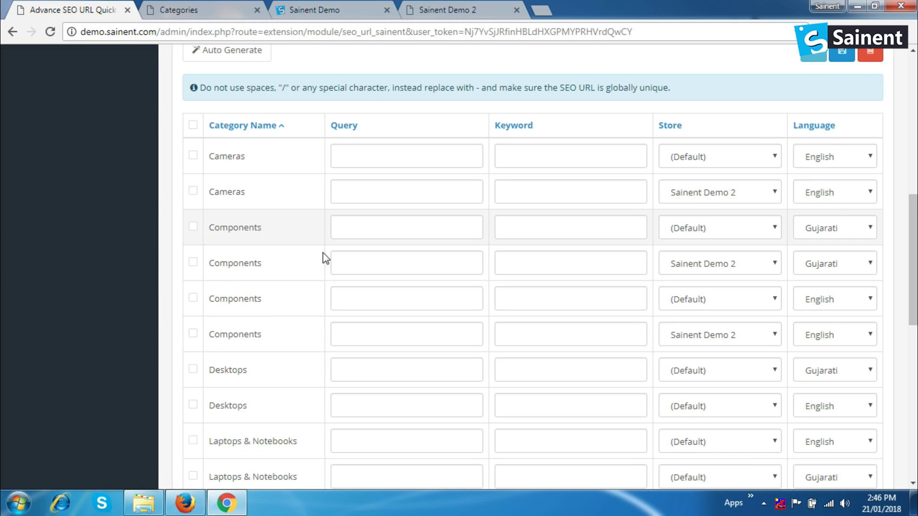
Step: Inspect the Store and Language dropdown choices for rows three through six
click(701, 231)
click(827, 232)
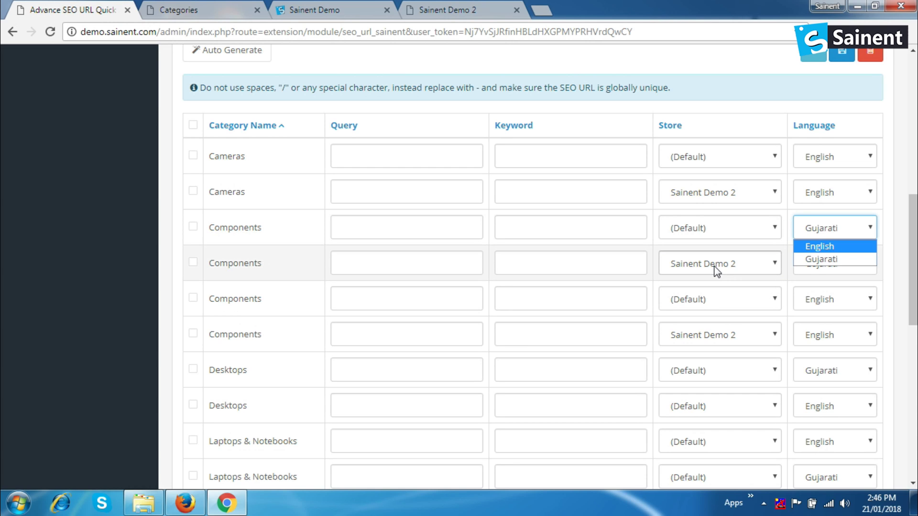
click(715, 267)
click(815, 266)
click(816, 266)
click(681, 302)
click(820, 299)
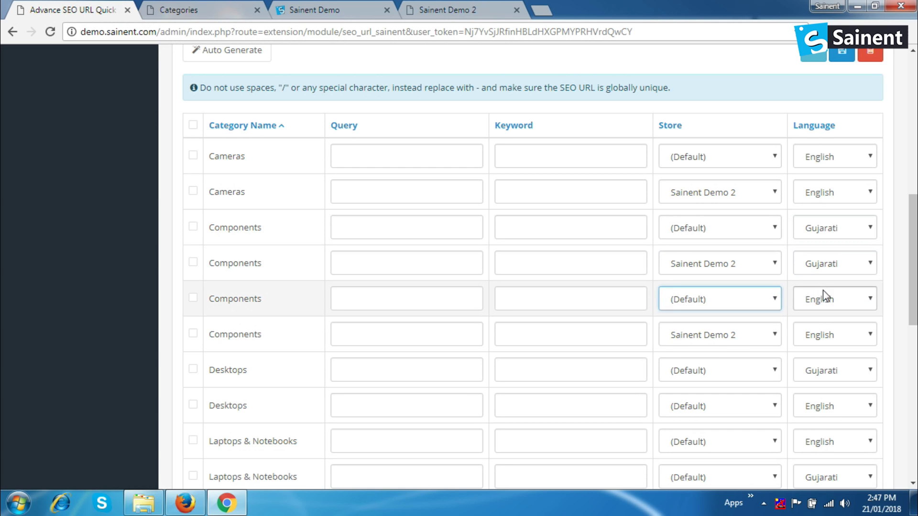
click(821, 299)
click(707, 337)
click(706, 337)
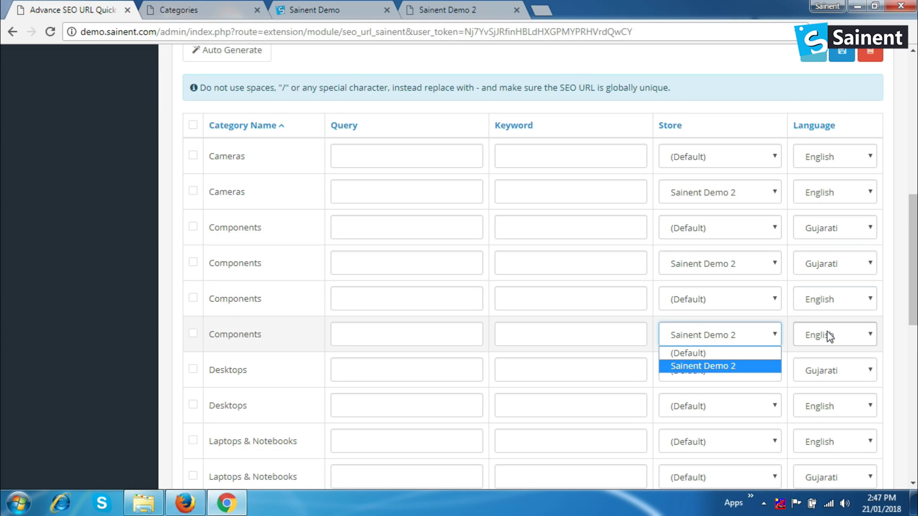
Step: Scroll down to the Desktops rows, then move to the Categories browser tab
scroll(829, 336, down, 1)
drag(209, 303, 234, 330)
click(262, 344)
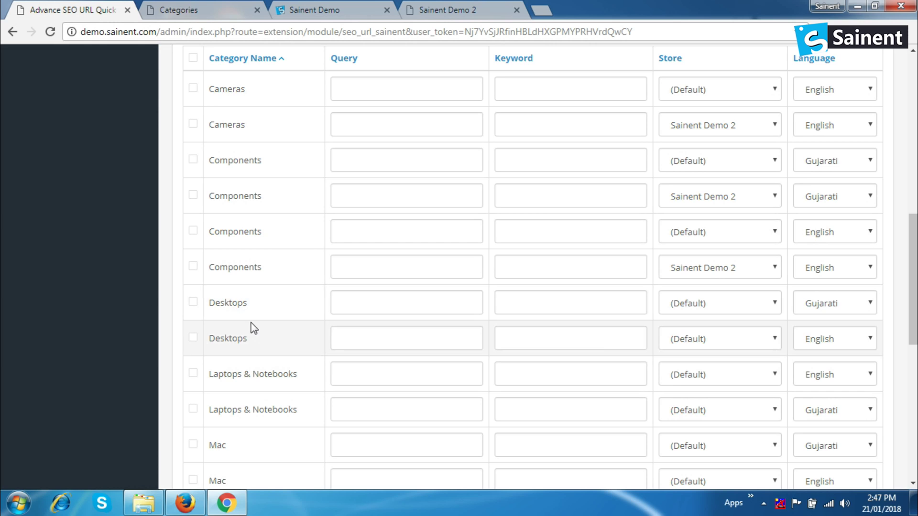
click(188, 8)
Step: In Catalog > Categories, edit Desktops and check its Data settings show only the Default store
click(60, 161)
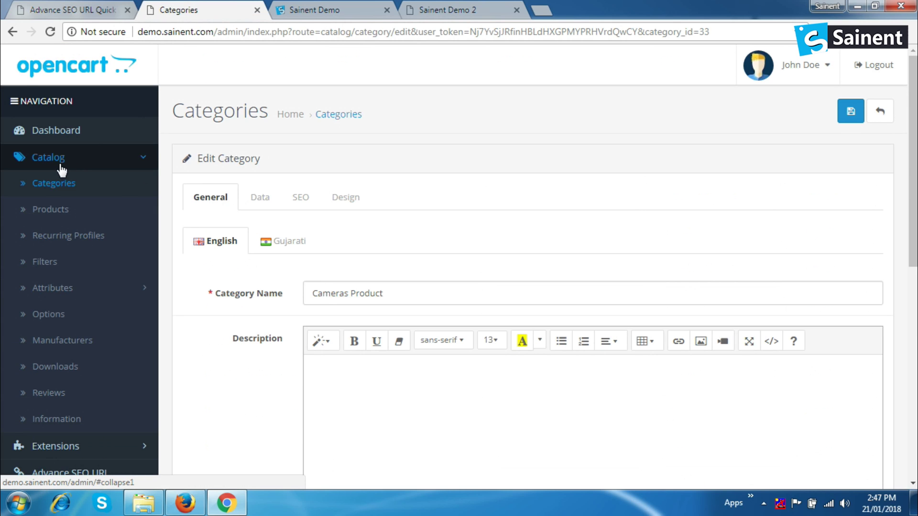
click(52, 184)
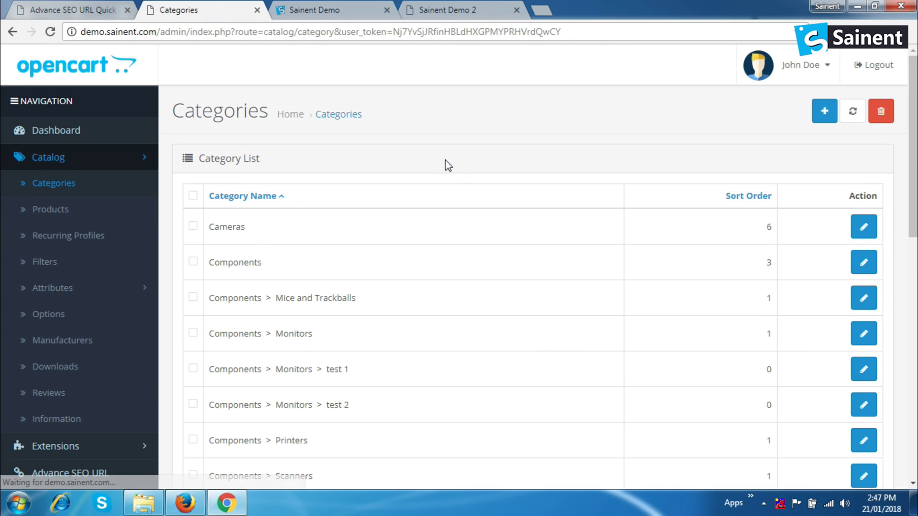
scroll(377, 272, down, 3)
scroll(377, 272, down, 2)
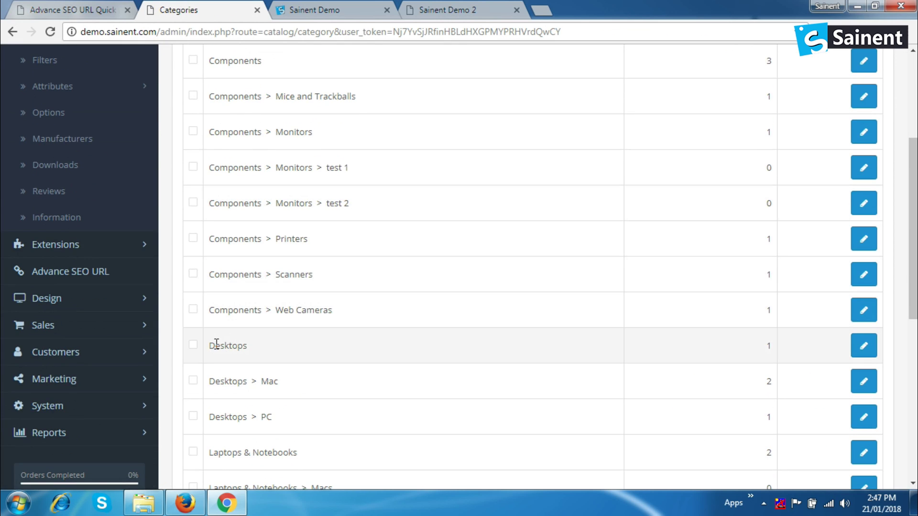
click(864, 347)
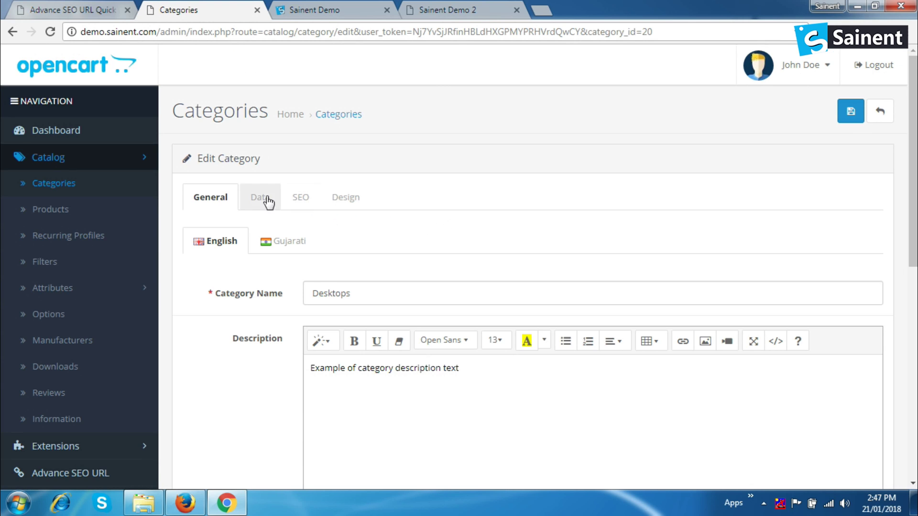
click(262, 198)
scroll(254, 203, down, 4)
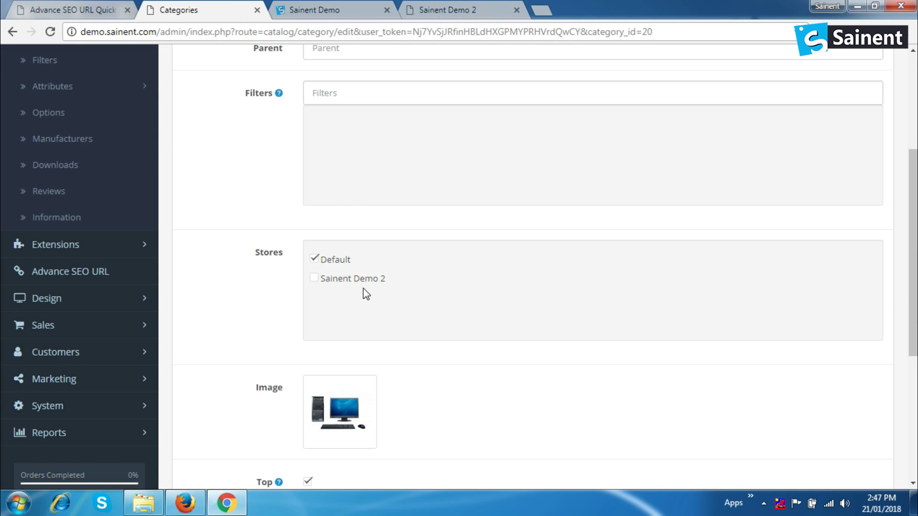
scroll(366, 294, up, 5)
Step: Tick both Cameras rows and auto-generate their SEO URLs (category_id=33, keyword cameras)
click(77, 9)
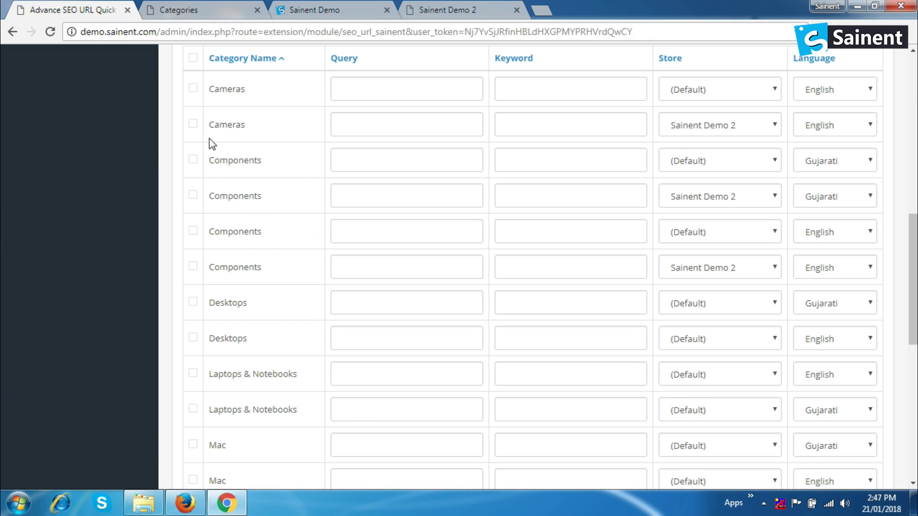
scroll(299, 258, down, 1)
scroll(274, 364, up, 4)
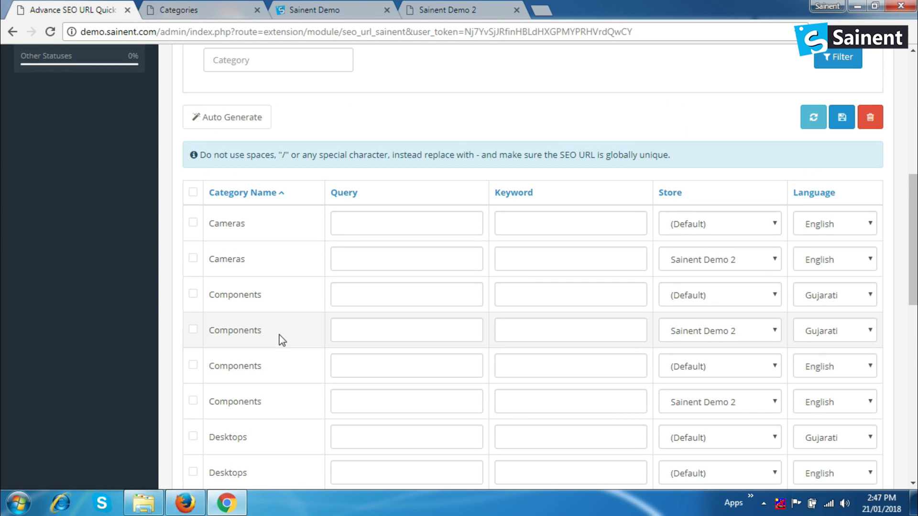
click(193, 223)
click(193, 259)
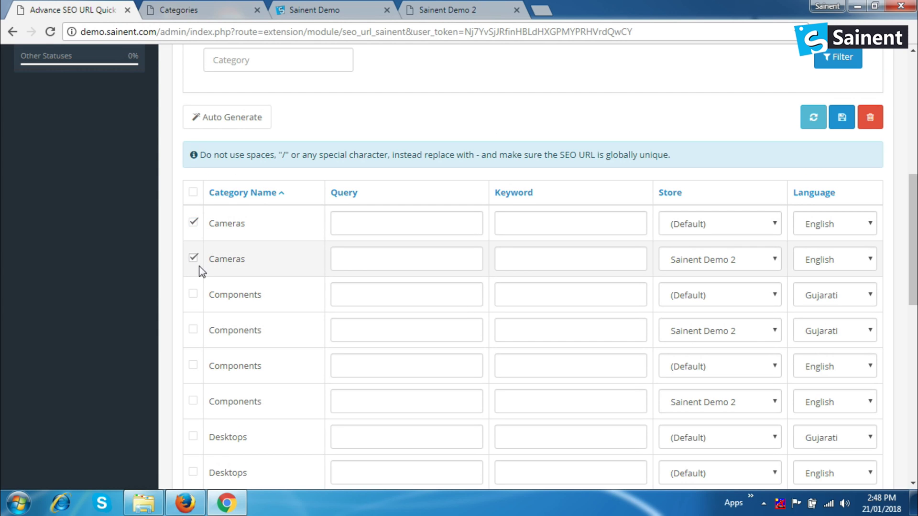
click(194, 223)
click(213, 122)
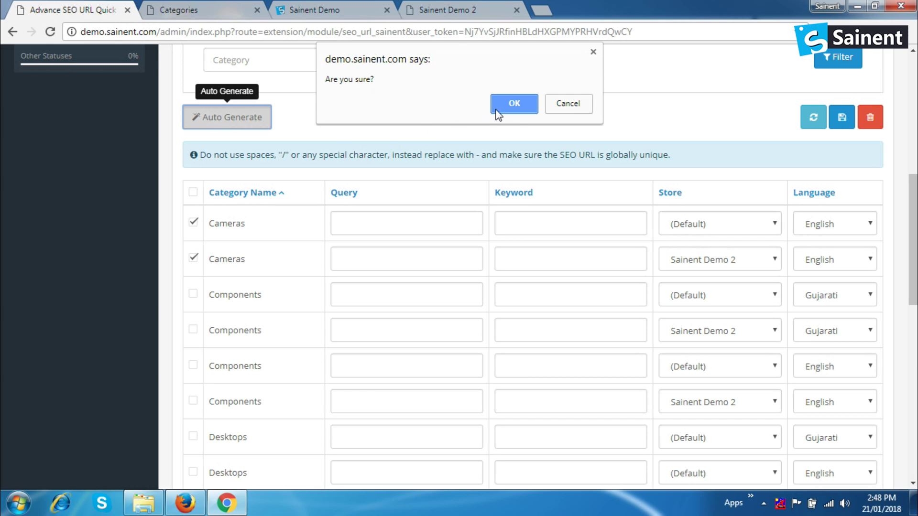
click(520, 110)
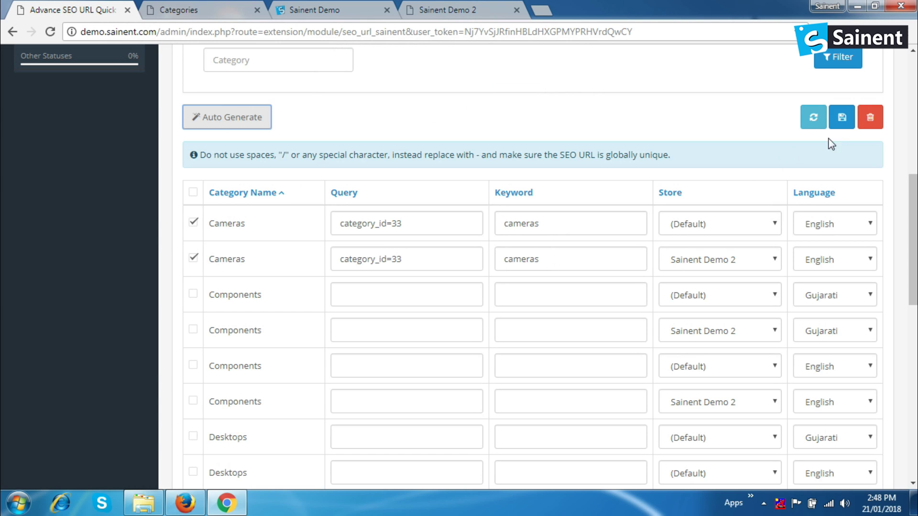
Step: Save the generated cameras keywords and review the success message
click(841, 119)
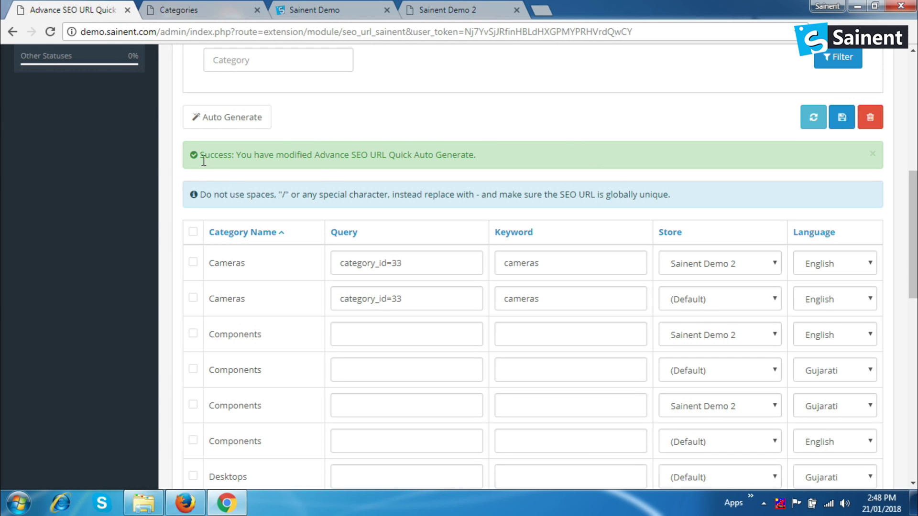
drag(203, 162, 511, 164)
click(514, 164)
Step: Review the auto-generation summary: 2 category URLs generated, 78 not yet generated
click(871, 156)
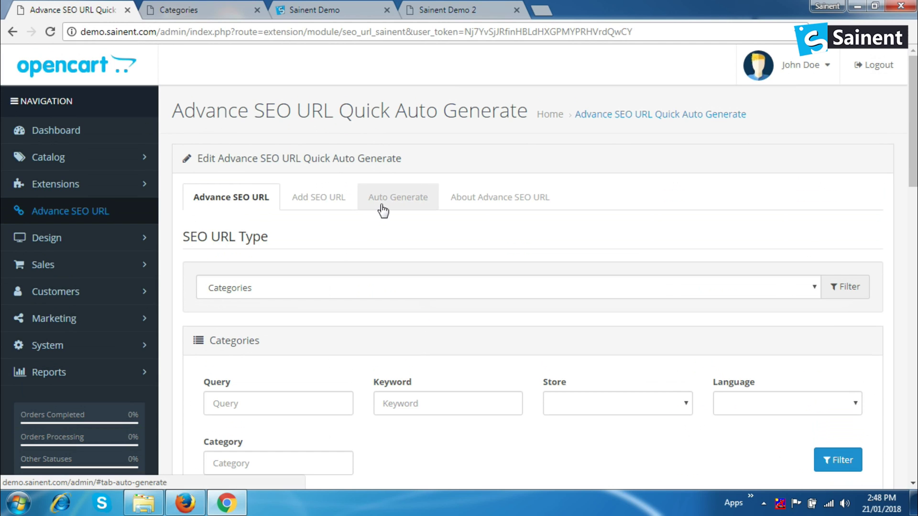
click(390, 202)
scroll(643, 260, down, 1)
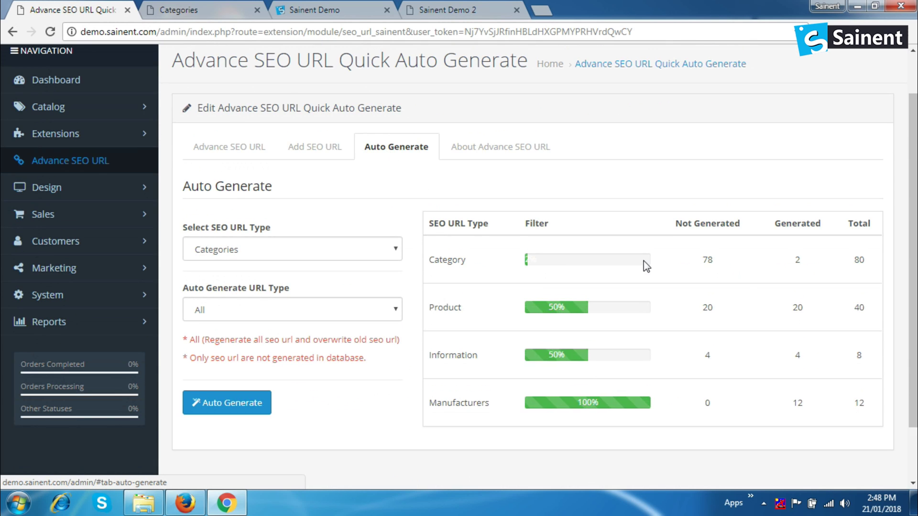
double_click(799, 258)
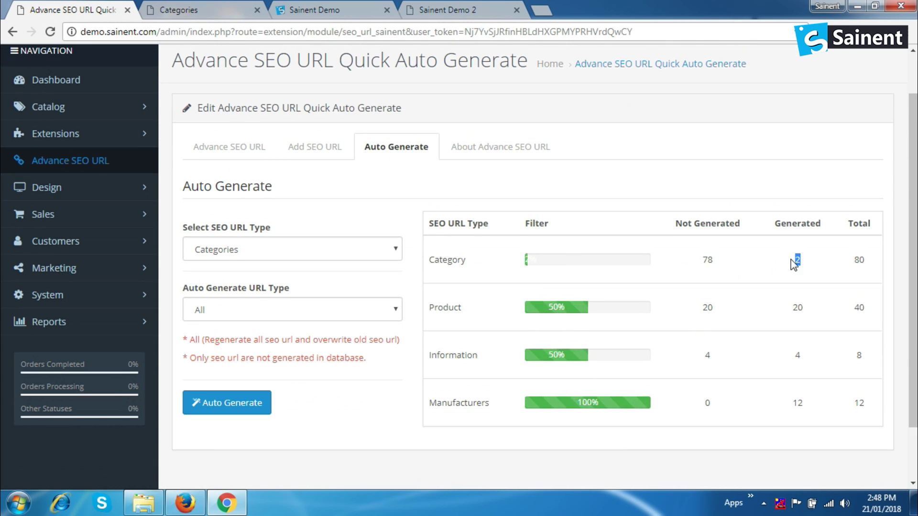
drag(700, 261, 708, 260)
click(713, 273)
Step: Keep Categories as the SEO URL type and read the explanation of the All option
click(213, 249)
click(268, 266)
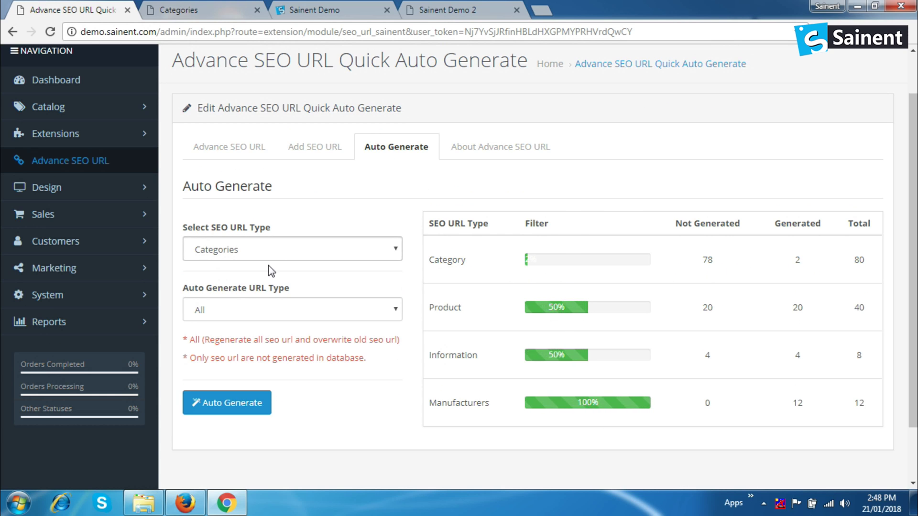
click(199, 309)
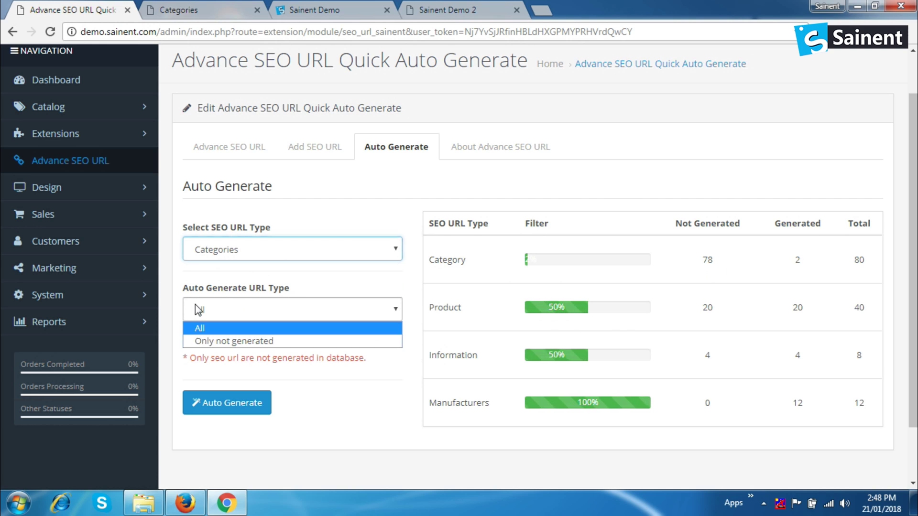
click(198, 310)
drag(190, 339, 355, 334)
Step: Set Auto Generate URL Type to 'Only not generated' and run the generation, confirming with OK
click(261, 308)
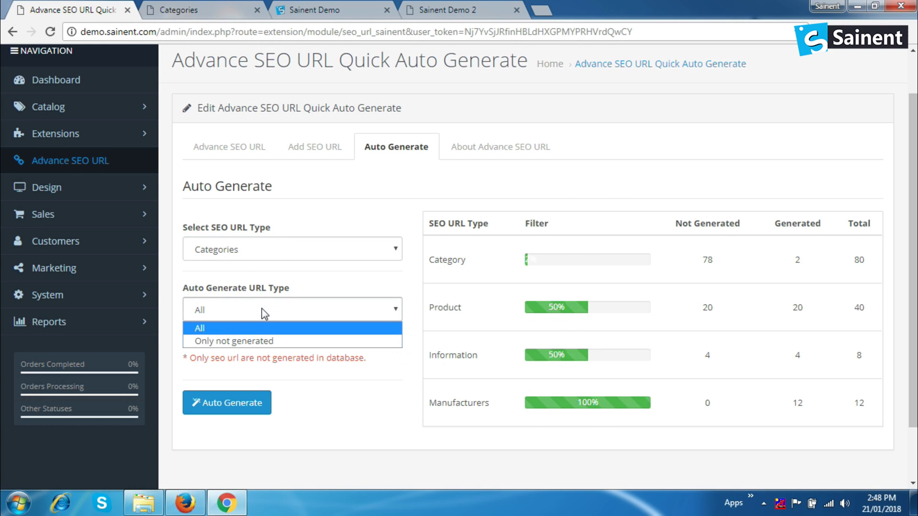
click(210, 340)
drag(190, 357, 368, 365)
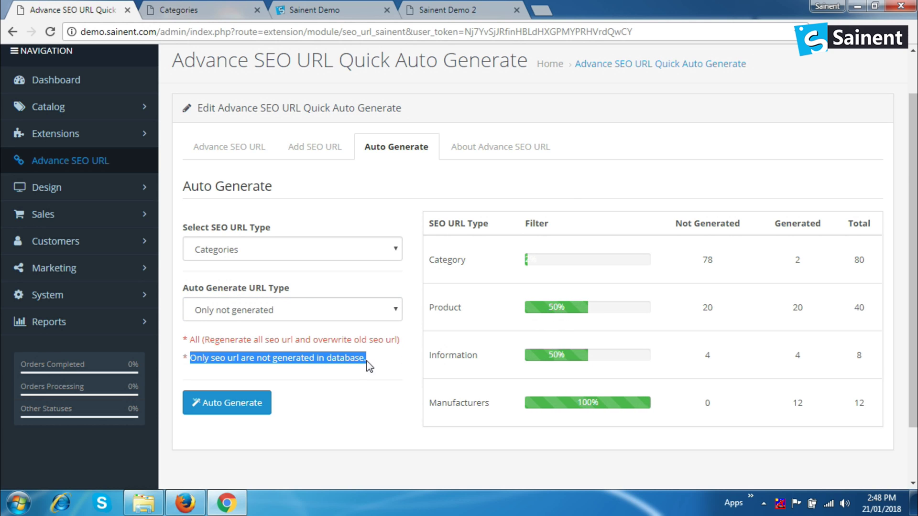
drag(701, 260, 709, 259)
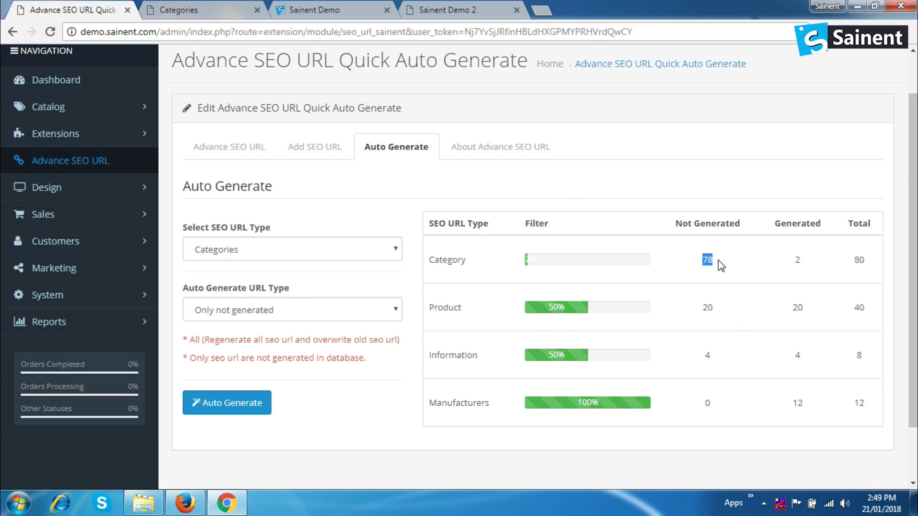
click(221, 357)
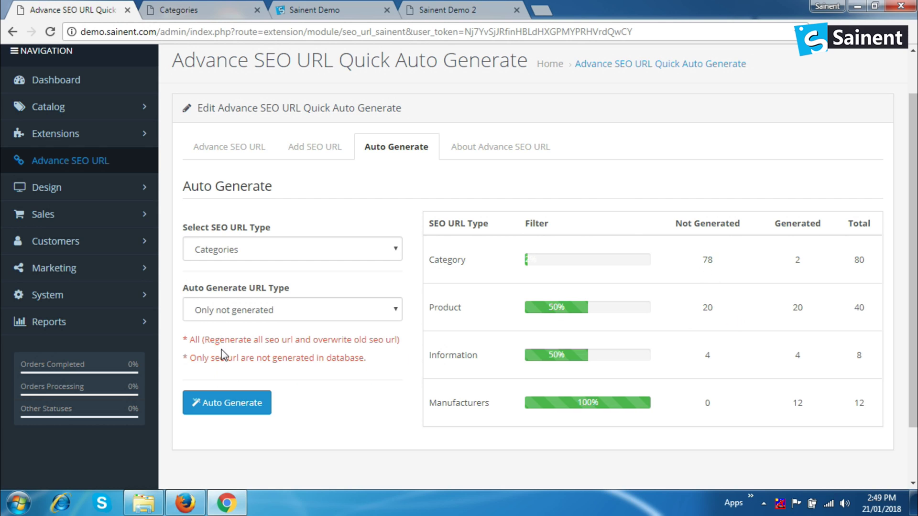
click(230, 311)
click(234, 313)
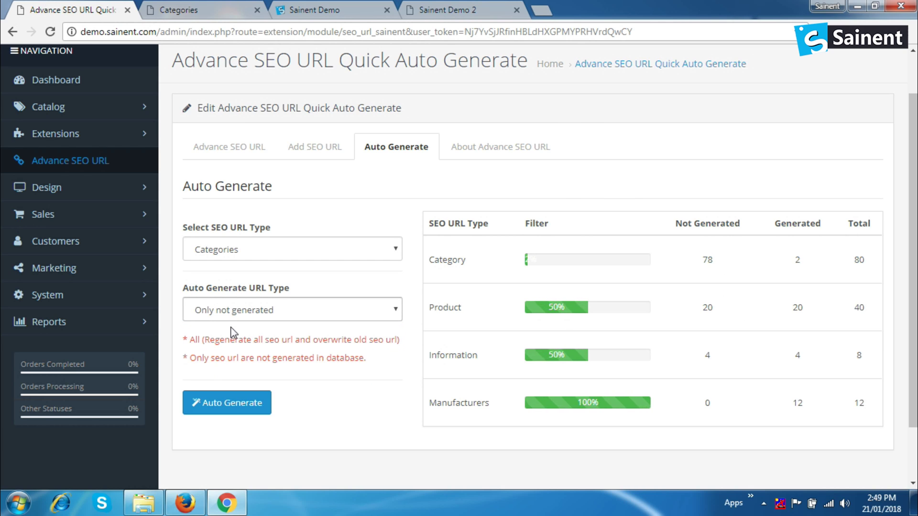
click(233, 405)
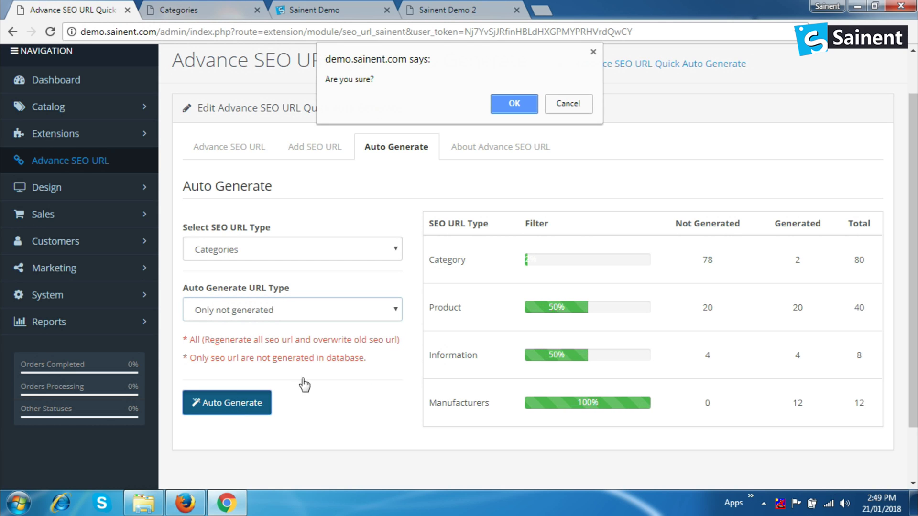
click(508, 105)
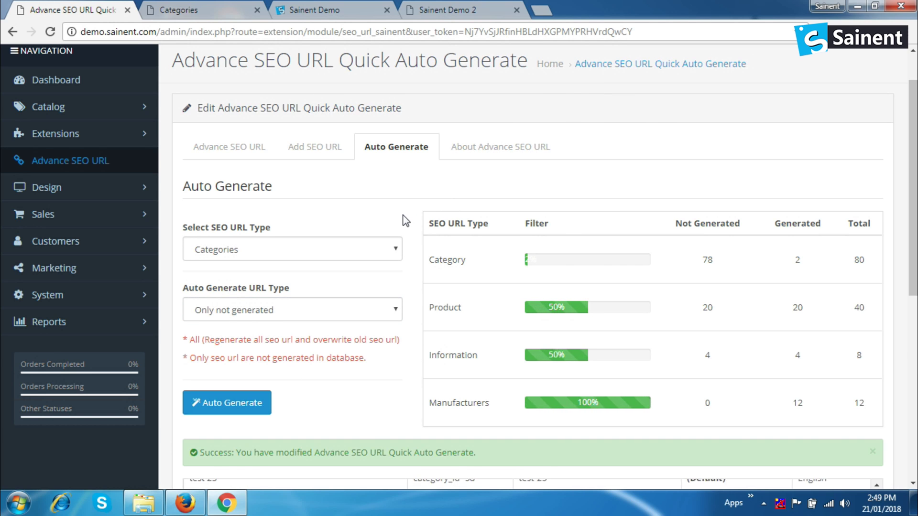
Step: Check the summary now shows all 80 category URLs generated and 0 remaining
scroll(406, 221, down, 3)
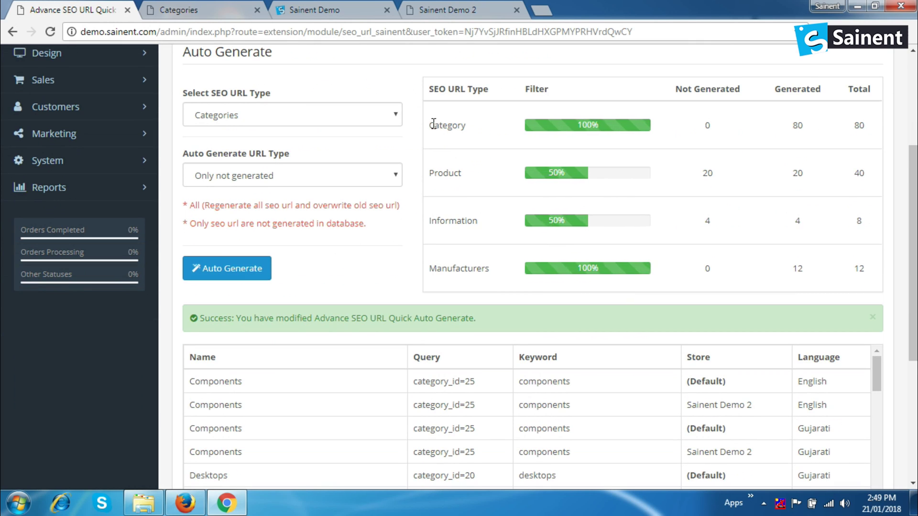
double_click(432, 122)
click(709, 127)
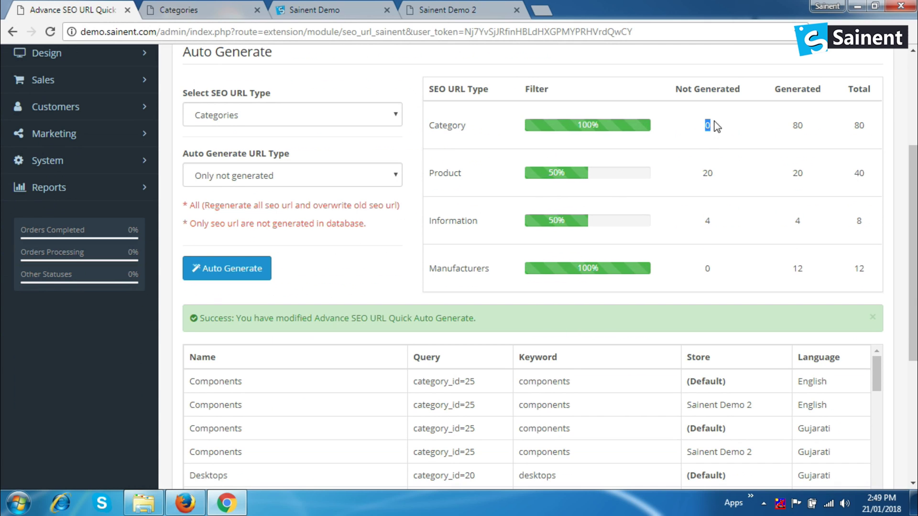
double_click(796, 126)
scroll(329, 185, up, 4)
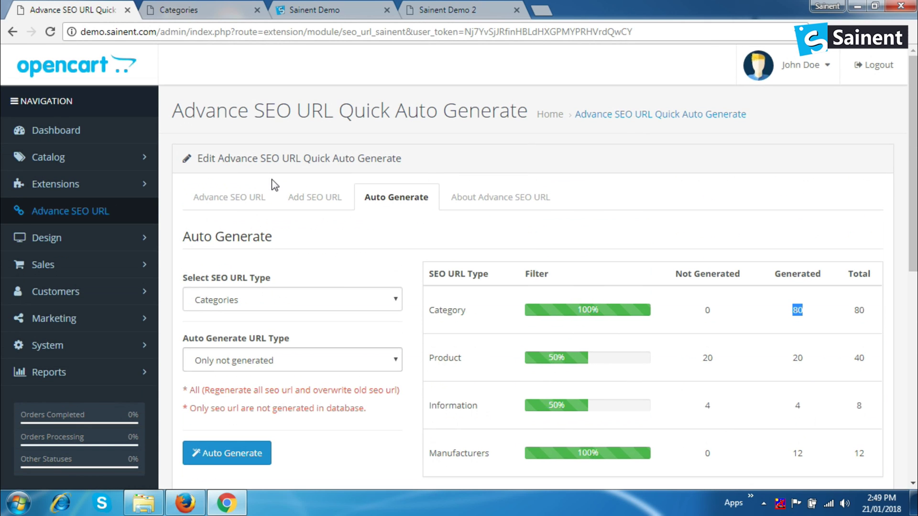
Step: Filter the category SEO URL listing and scroll through keywords like components, desktops and mp3-players
click(211, 204)
scroll(211, 204, down, 3)
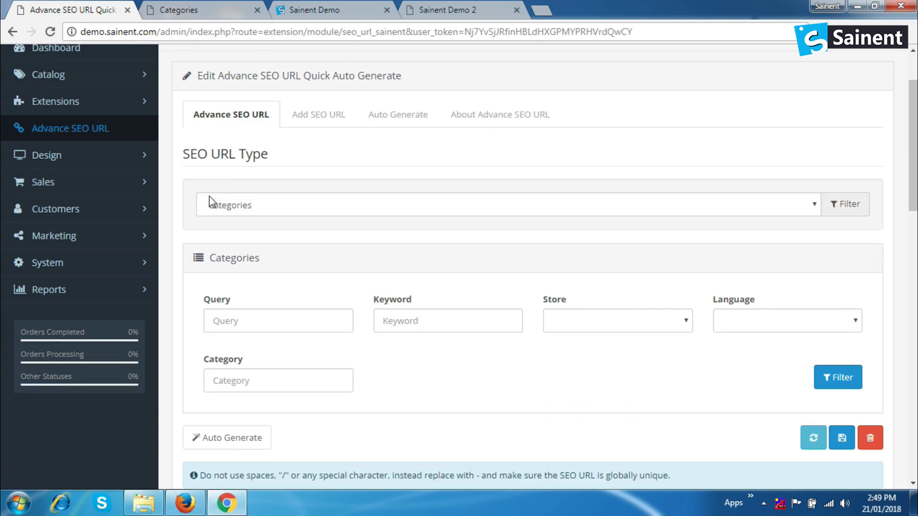
scroll(231, 207, down, 1)
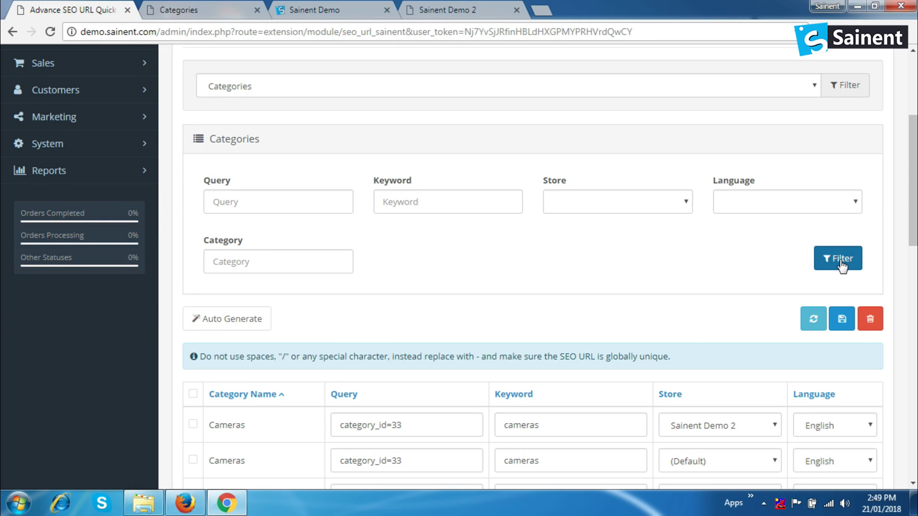
click(813, 319)
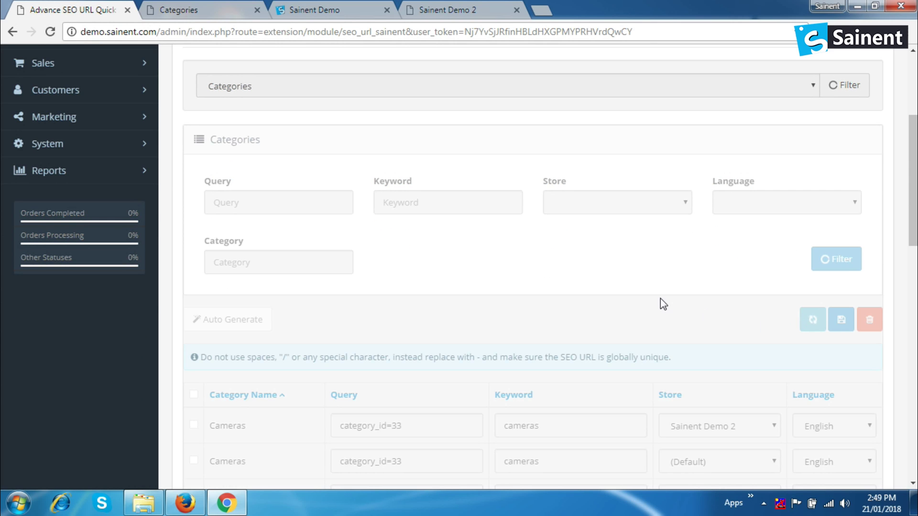
scroll(535, 261, down, 5)
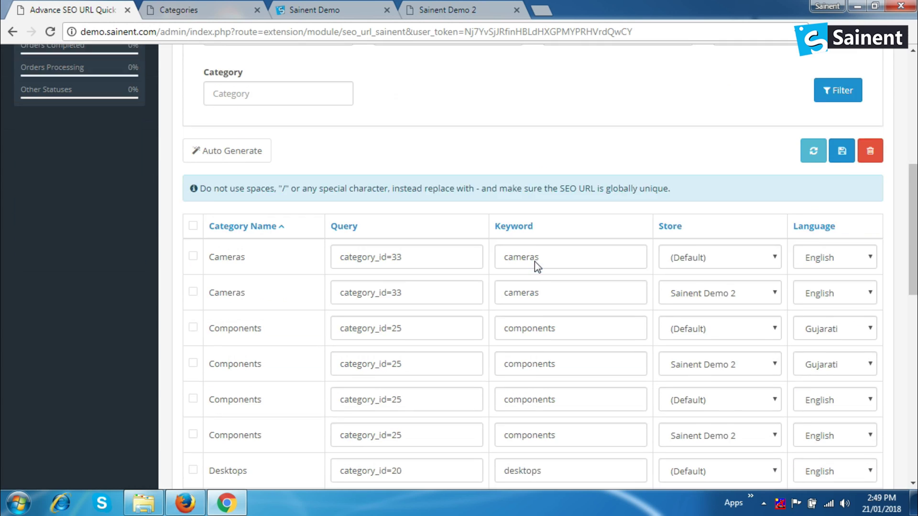
scroll(541, 301, down, 10)
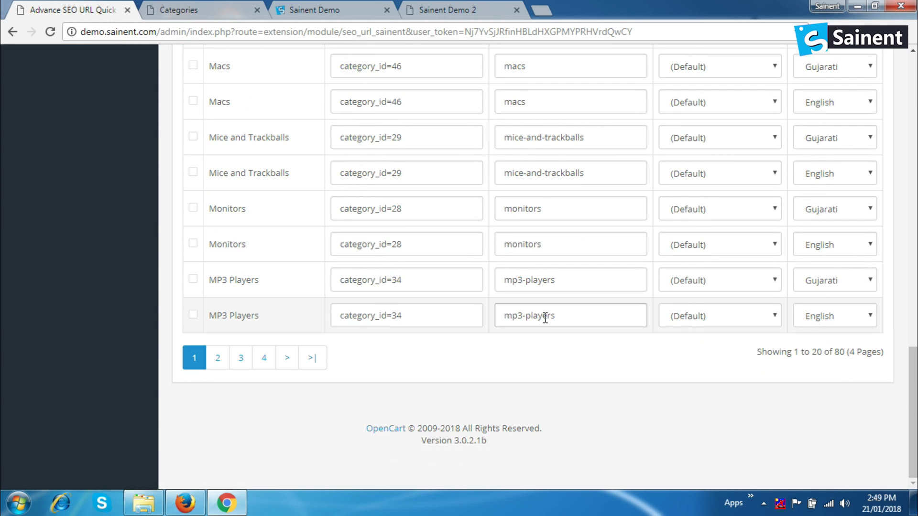
scroll(544, 318, up, 10)
scroll(545, 318, up, 4)
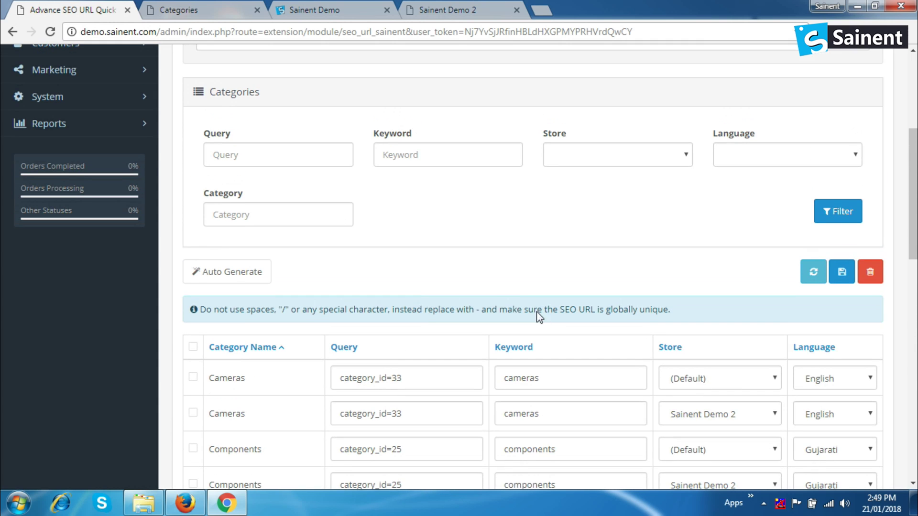
click(274, 213)
text(com)
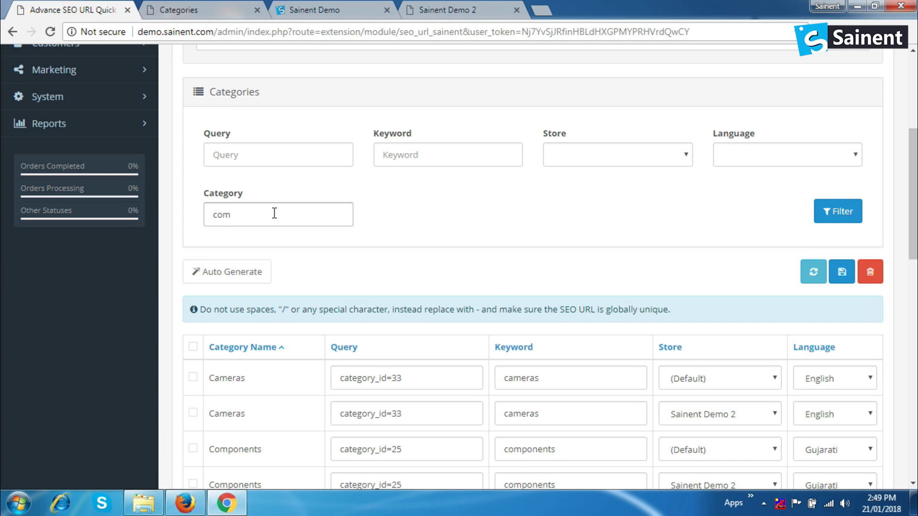
click(825, 211)
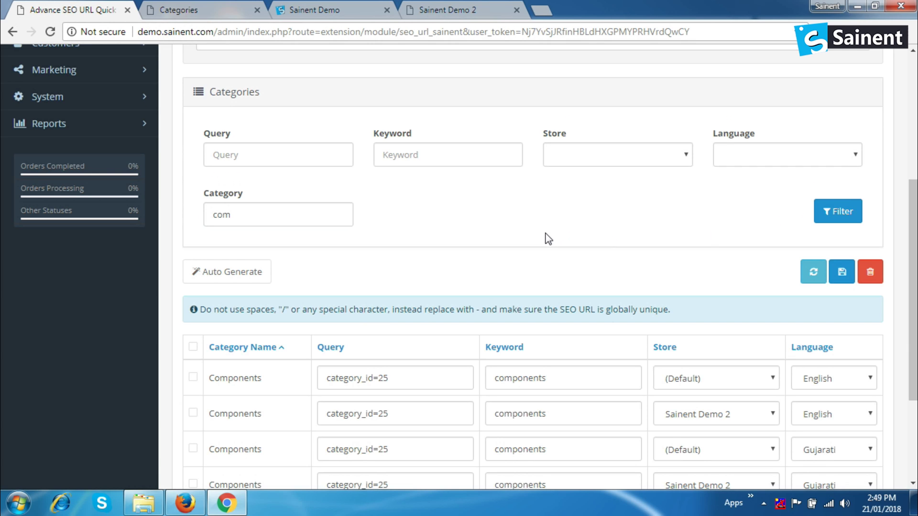
scroll(441, 226, down, 3)
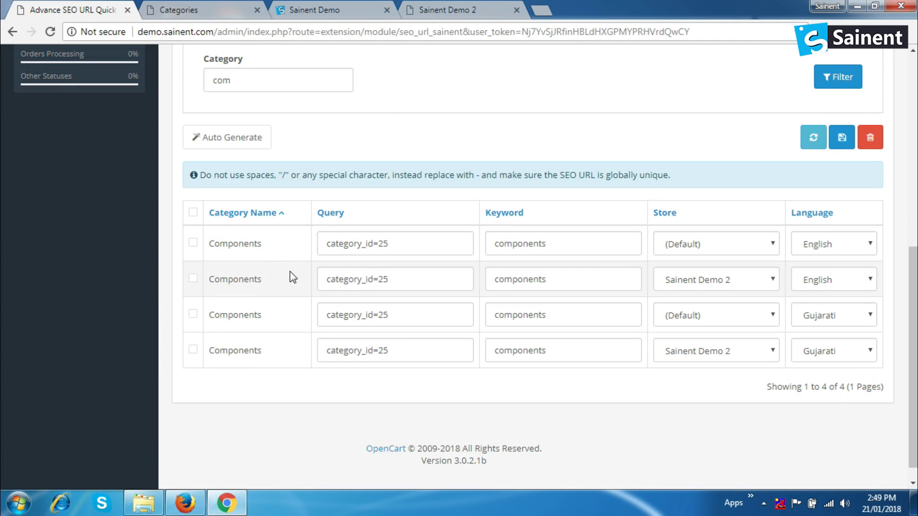
scroll(291, 237, up, 2)
drag(249, 147, 184, 158)
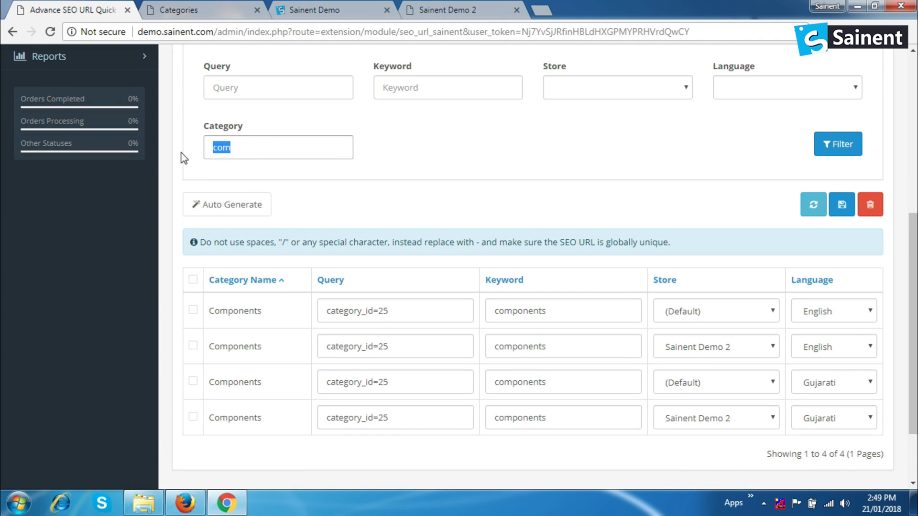
key(BackSpace)
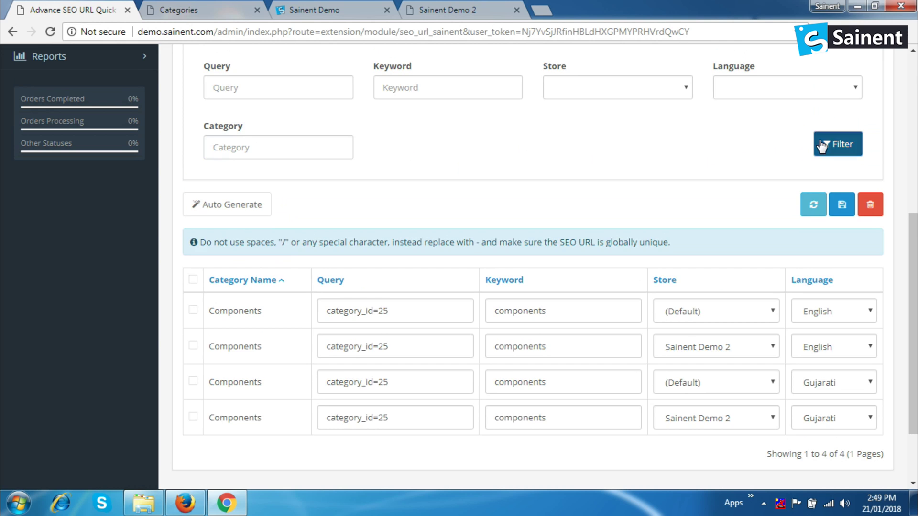
click(821, 145)
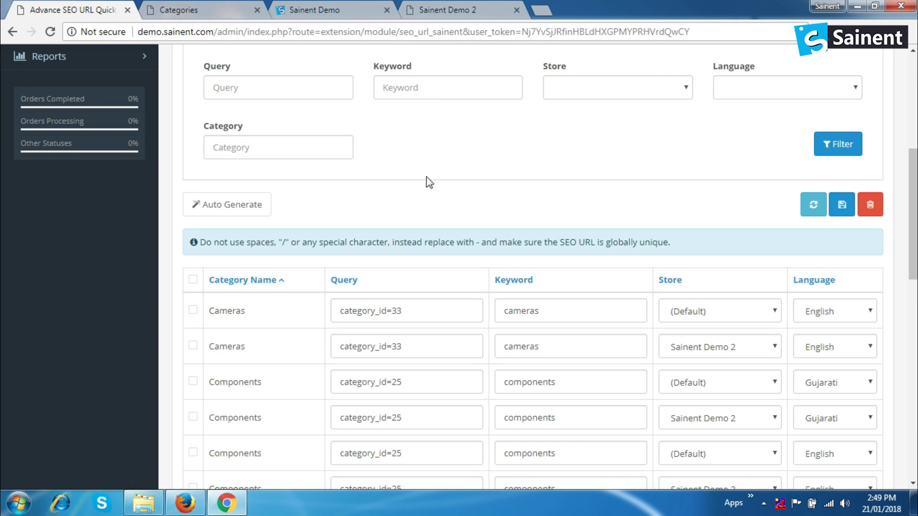
scroll(379, 289, down, 2)
scroll(520, 249, up, 3)
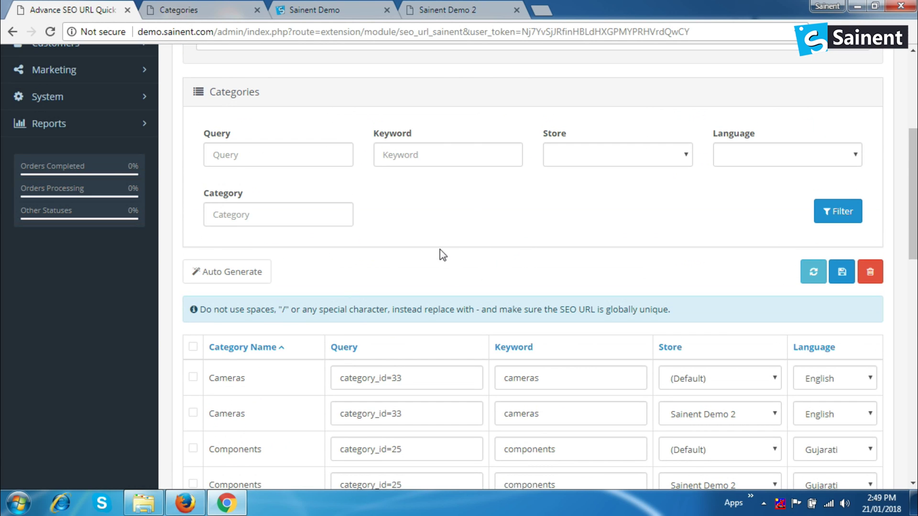